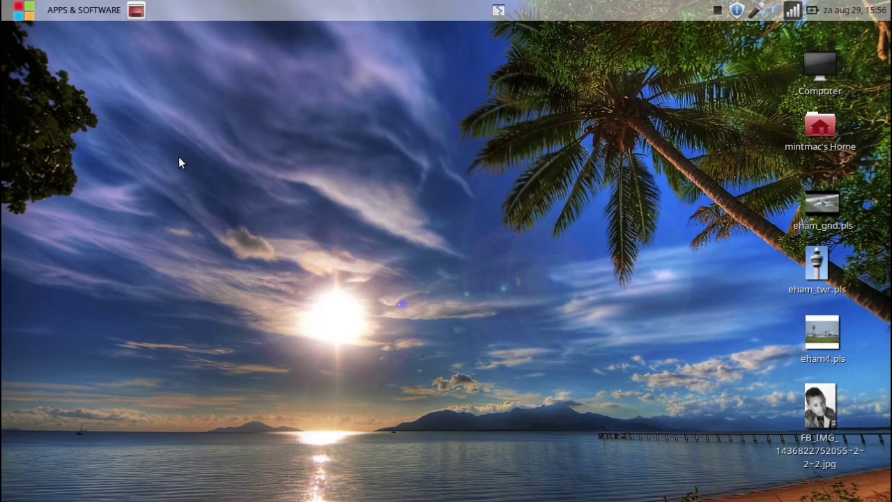
Look through the installed Sound & Video applications for a screen recorder
click(51, 5)
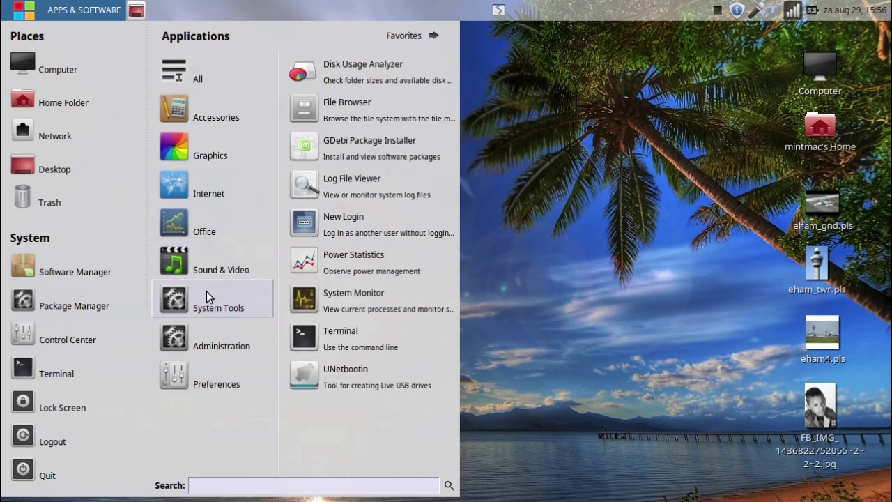
mouse_move(206, 234)
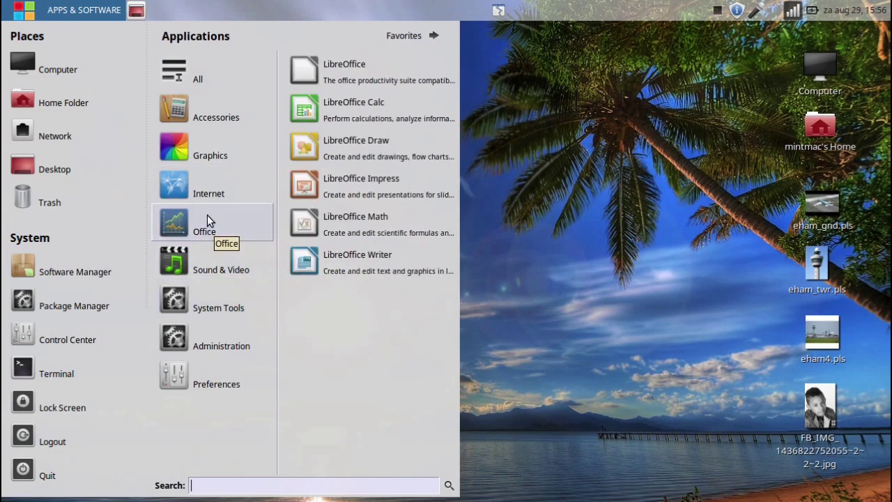
mouse_move(207, 262)
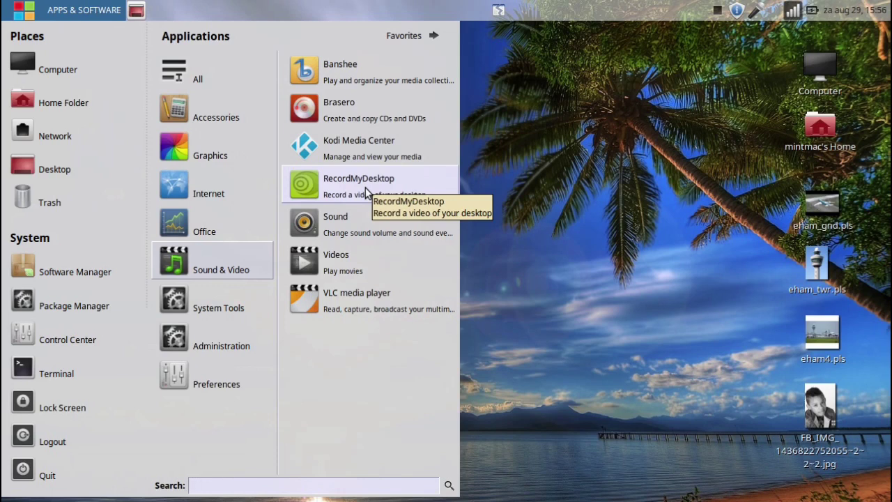
click(605, 147)
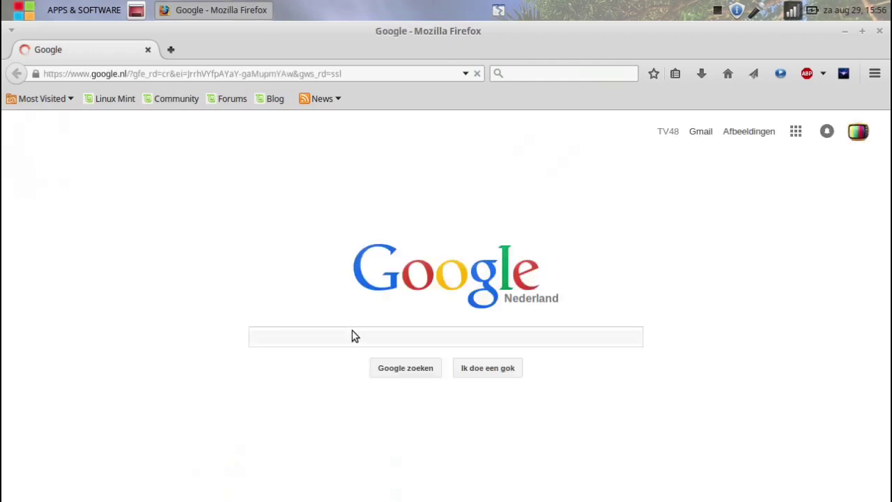
Search Google for "simplescreenrecorder linux download"
click(343, 339)
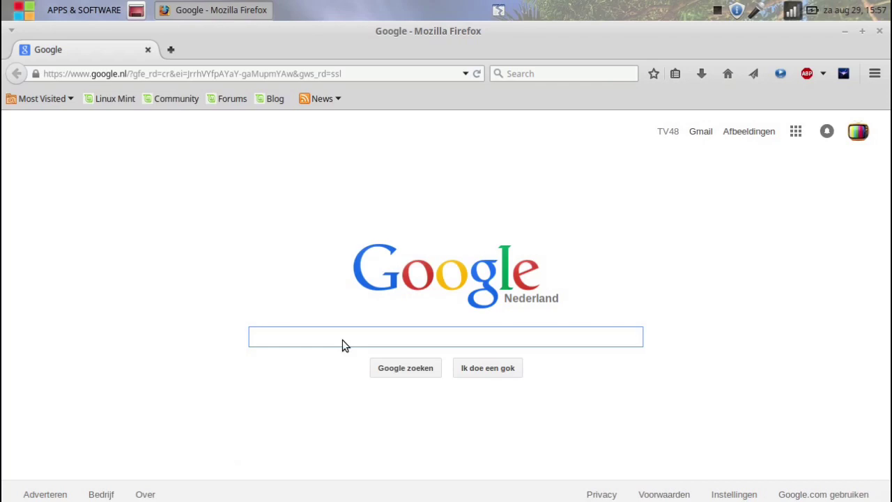
text(simplescreenrecorder )
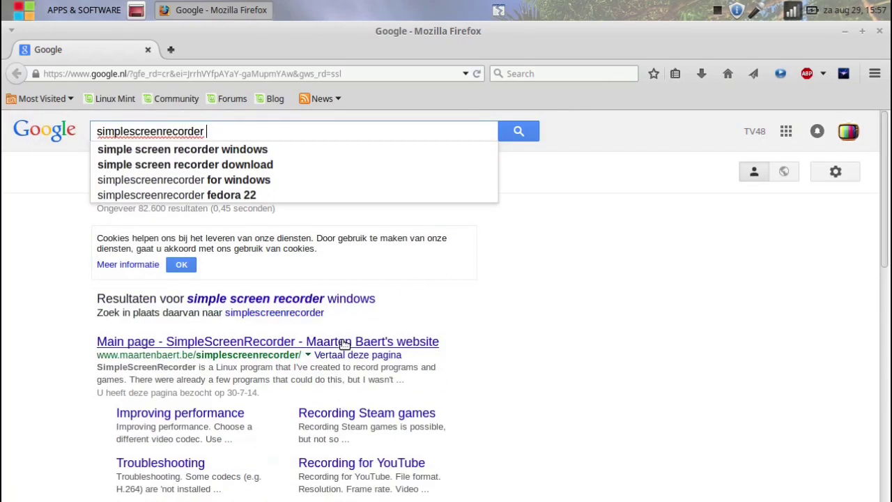
text(linux download)
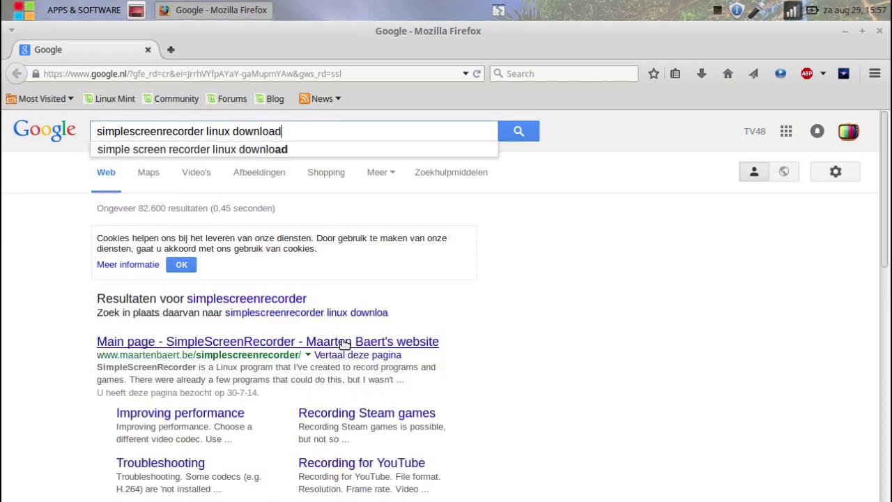
key(Return)
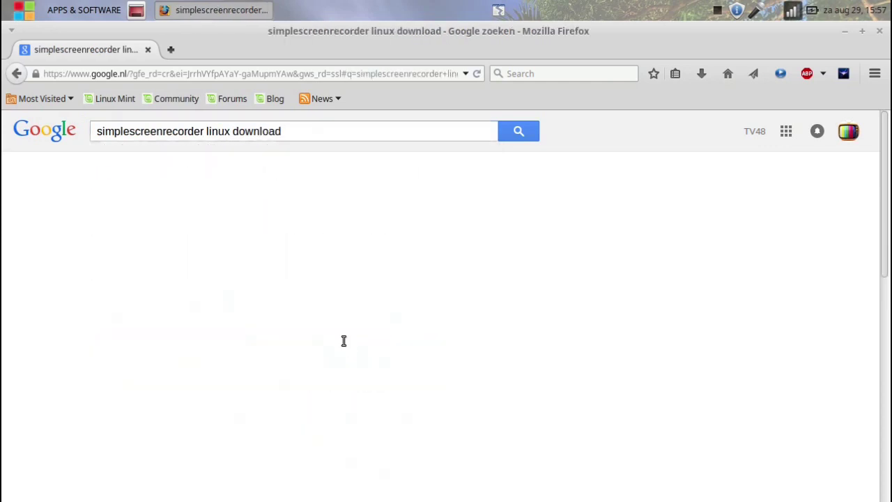
Open the SimpleScreenRecorder main page from the search results and go to its Download section with the Ubuntu and Linux Mint commands
drag(344, 338, 292, 304)
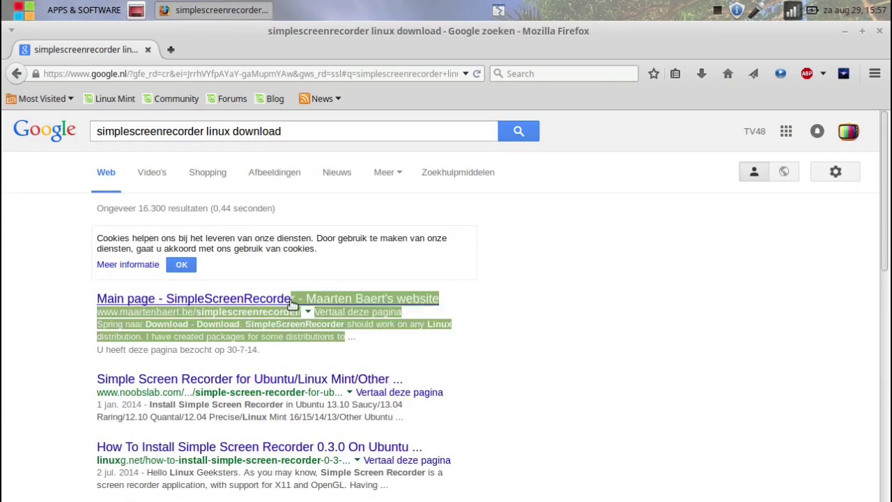
click(292, 305)
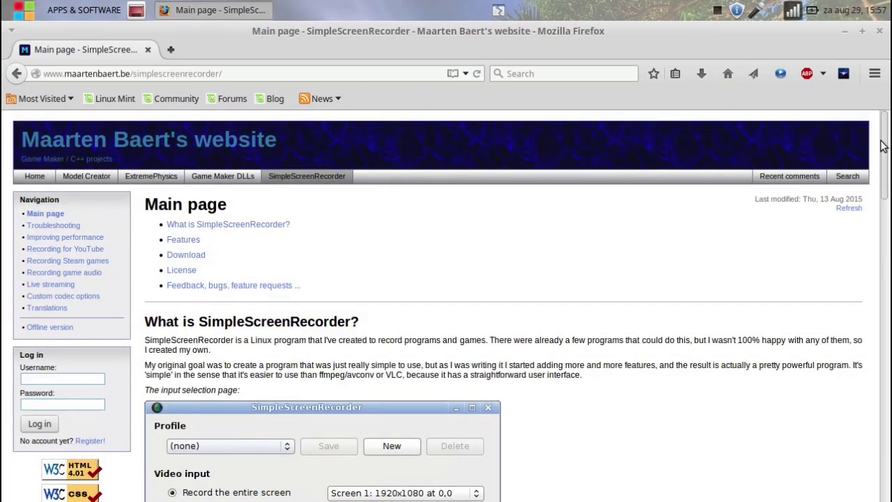
drag(882, 145, 888, 404)
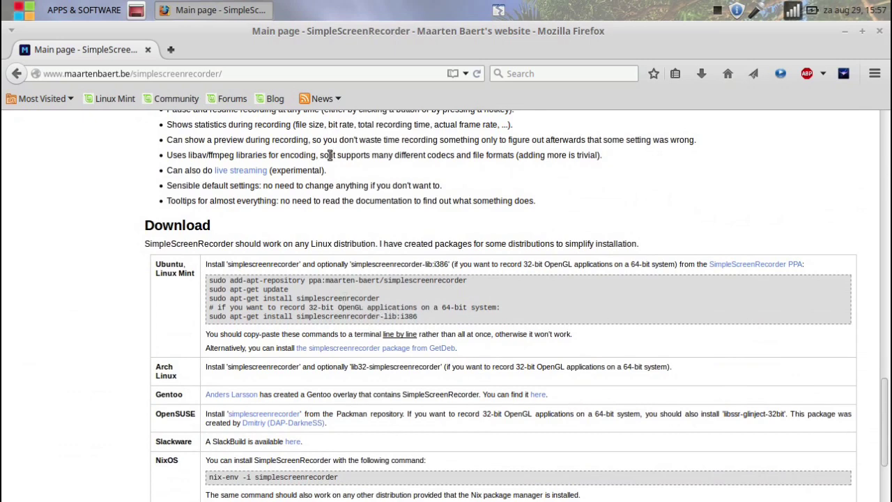
Restore the browser to a smaller window and open a terminal beside it, keeping the install commands readable
double_click(602, 33)
drag(473, 118, 679, 82)
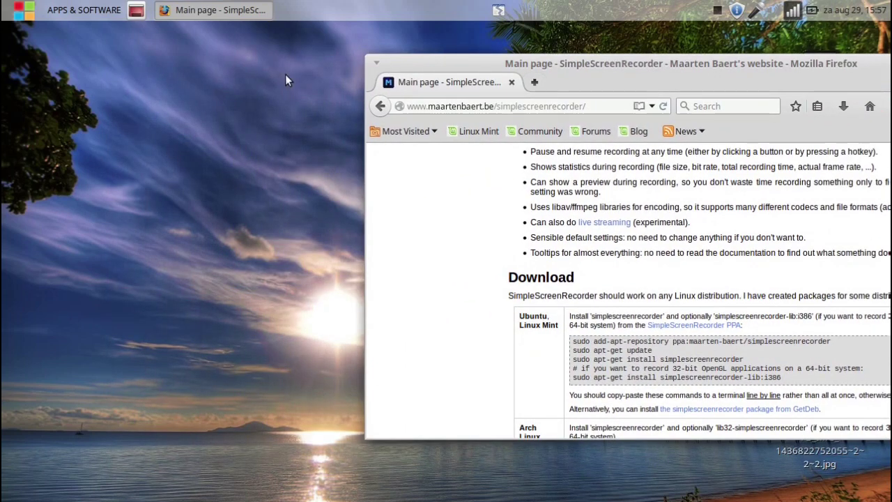
click(11, 17)
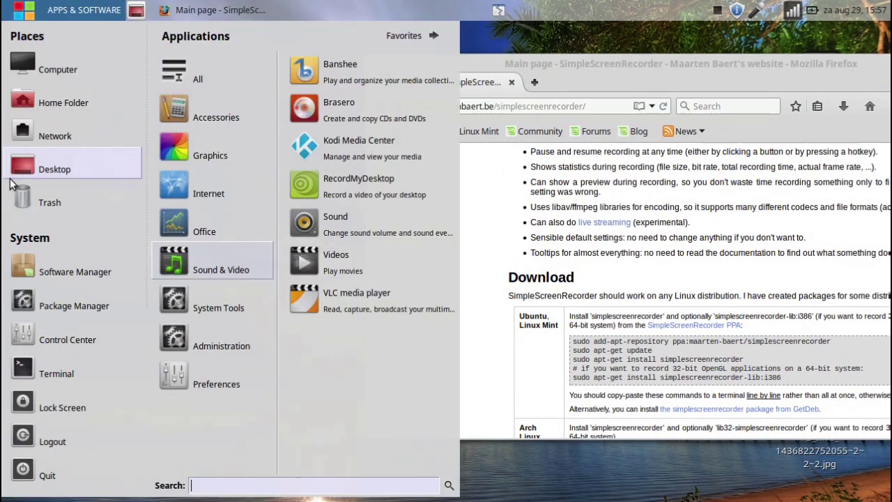
click(30, 380)
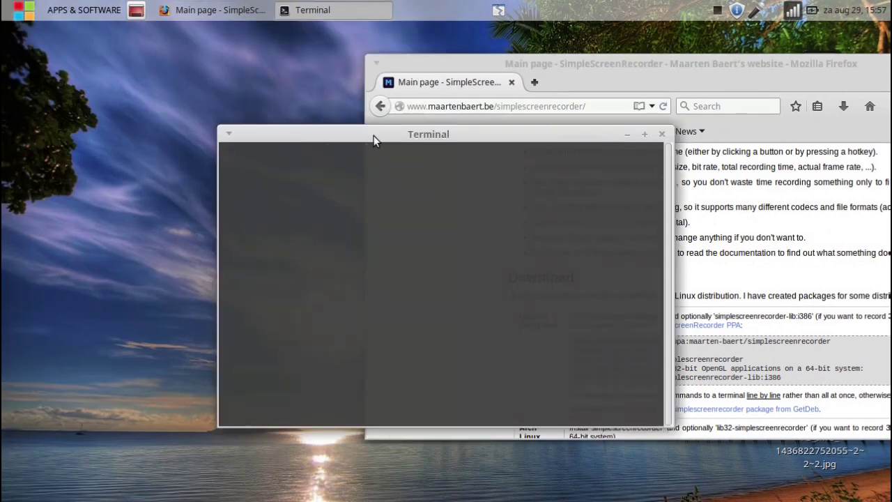
drag(473, 139, 314, 63)
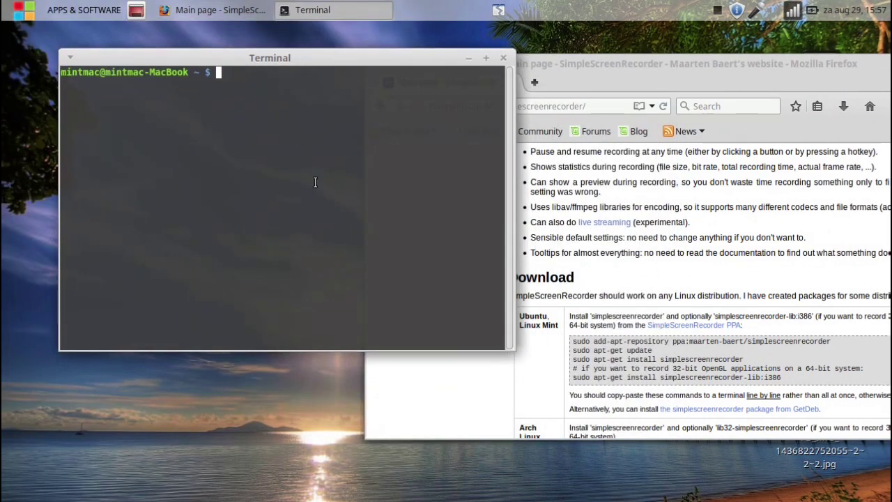
Copy the page's add-apt-repository command into the terminal and run it, entering the account password and confirming the SimpleScreenRecorder PPA
click(615, 343)
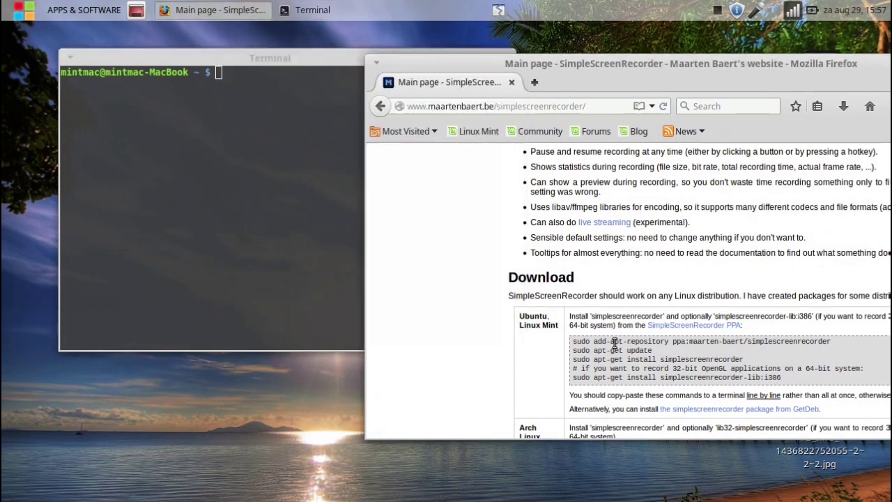
triple_click(614, 343)
right_click(616, 344)
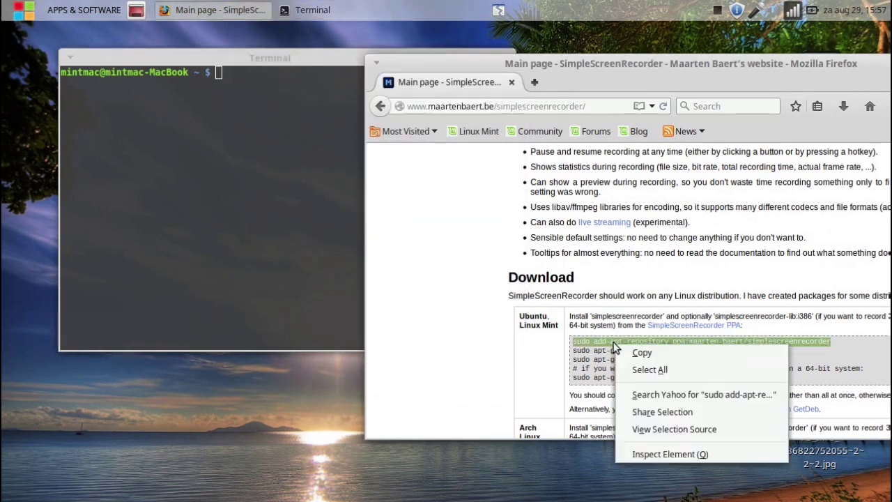
click(622, 352)
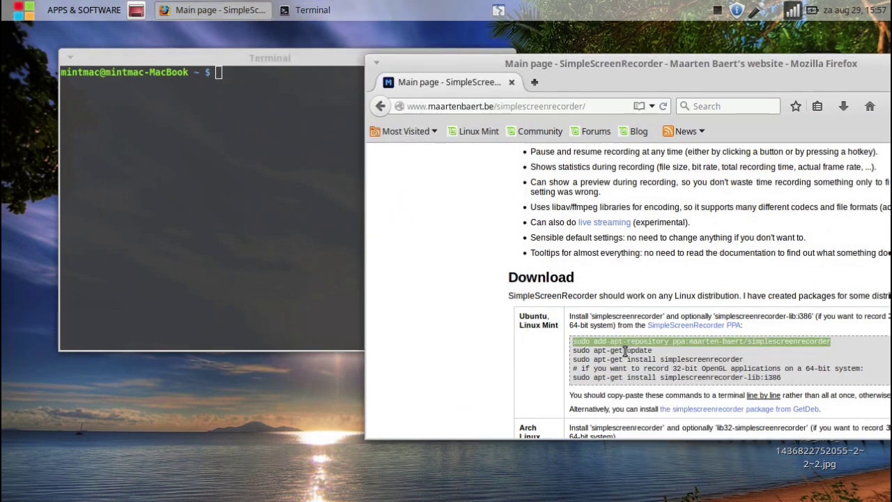
click(252, 72)
right_click(251, 72)
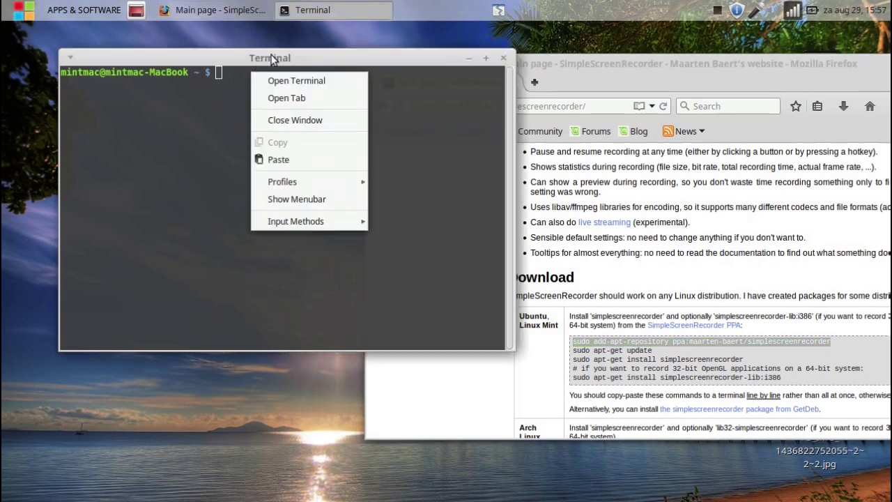
click(299, 162)
key(Return)
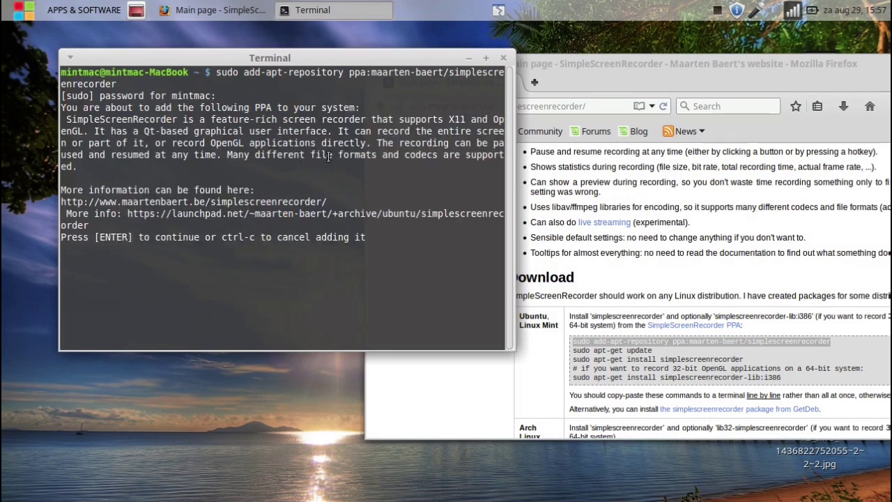
key(Return)
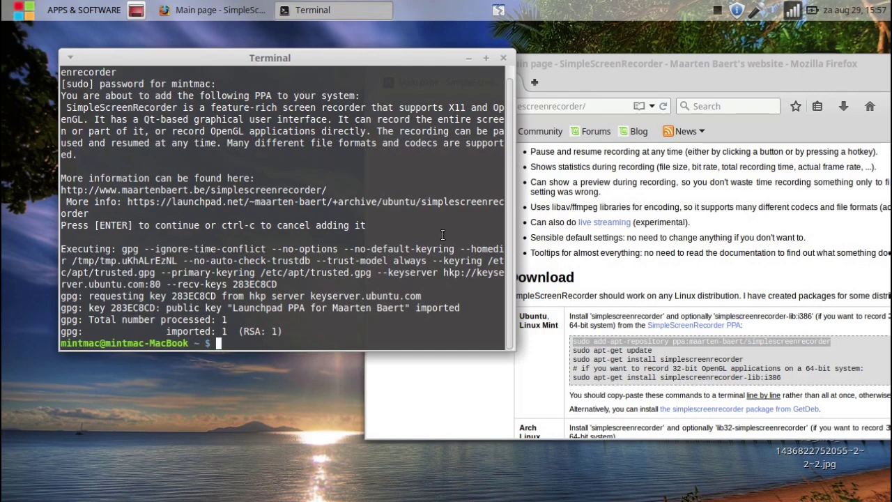
Copy "sudo apt-get update" from the page and run it in the terminal
click(634, 342)
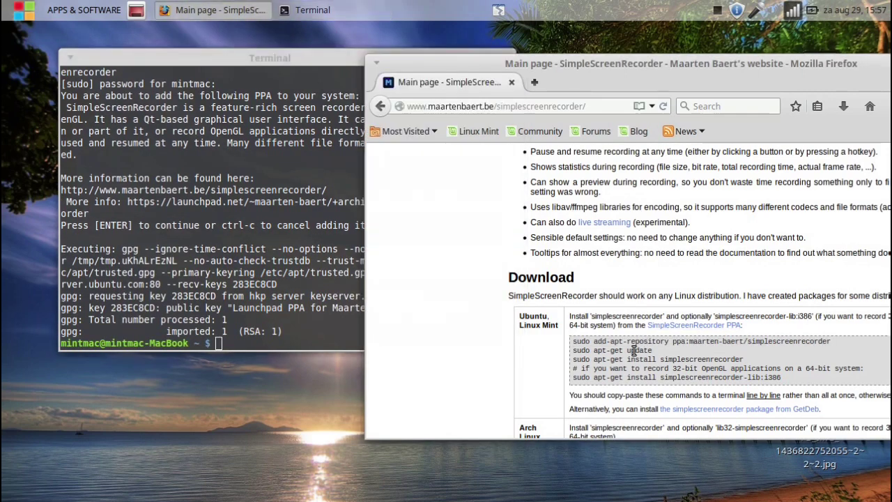
triple_click(636, 351)
right_click(636, 354)
click(659, 359)
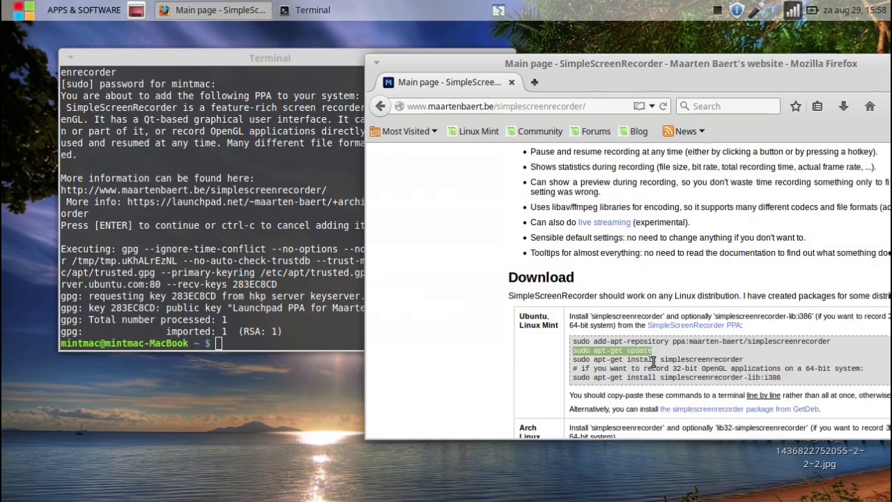
click(288, 342)
right_click(288, 342)
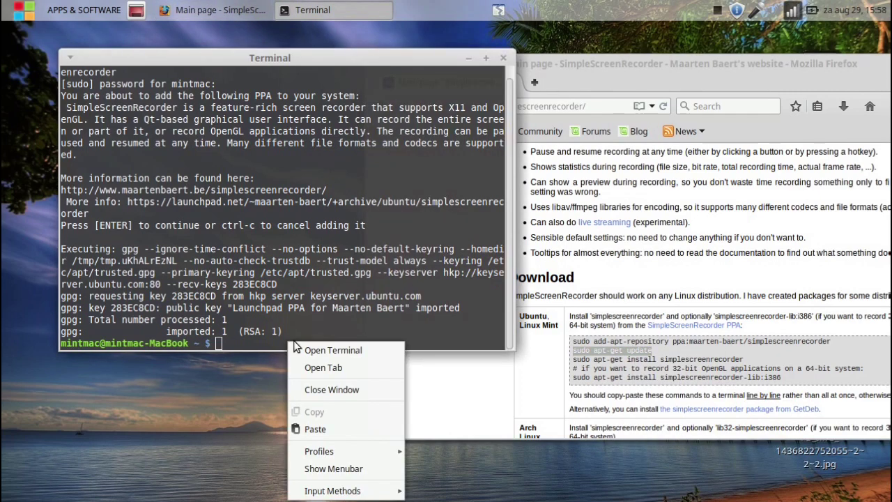
click(321, 426)
key(Return)
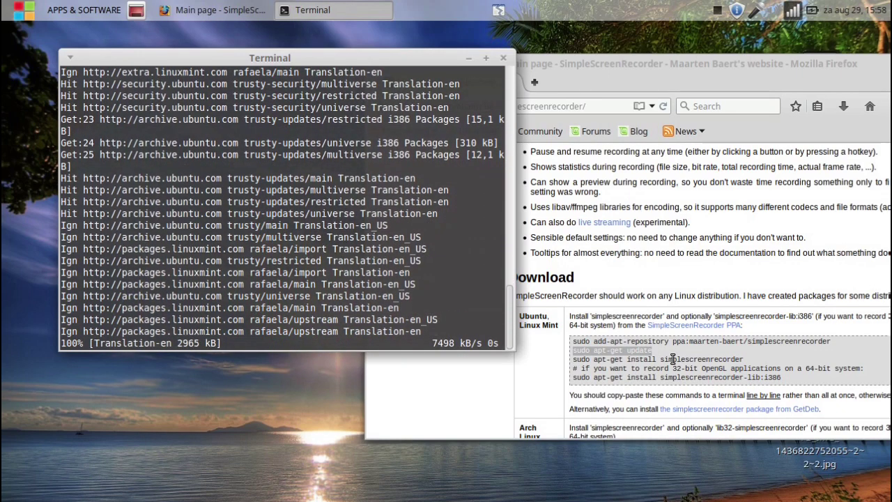
Copy "sudo apt-get install simplescreenrecorder" from the page and run it in the terminal
click(662, 362)
triple_click(673, 359)
right_click(672, 361)
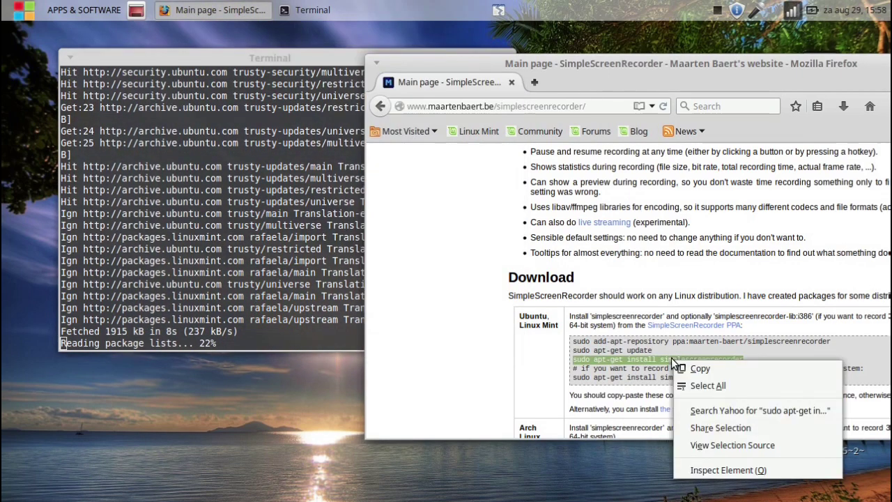
click(686, 368)
click(298, 337)
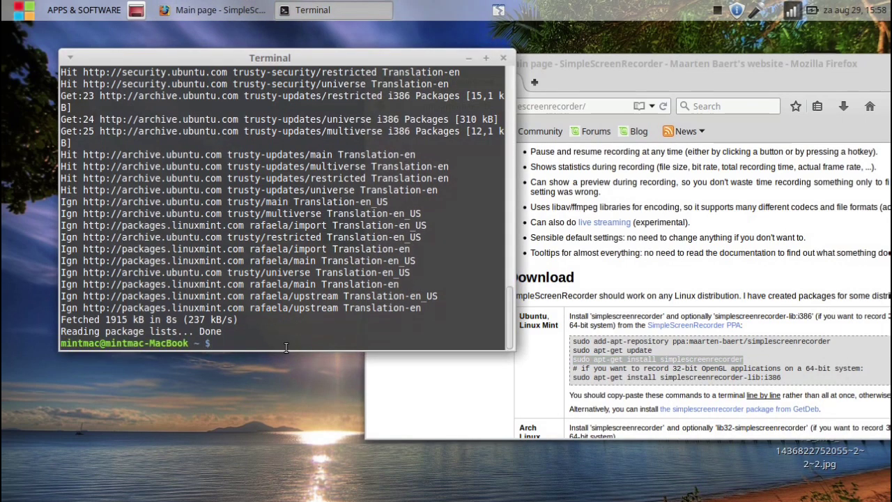
right_click(273, 346)
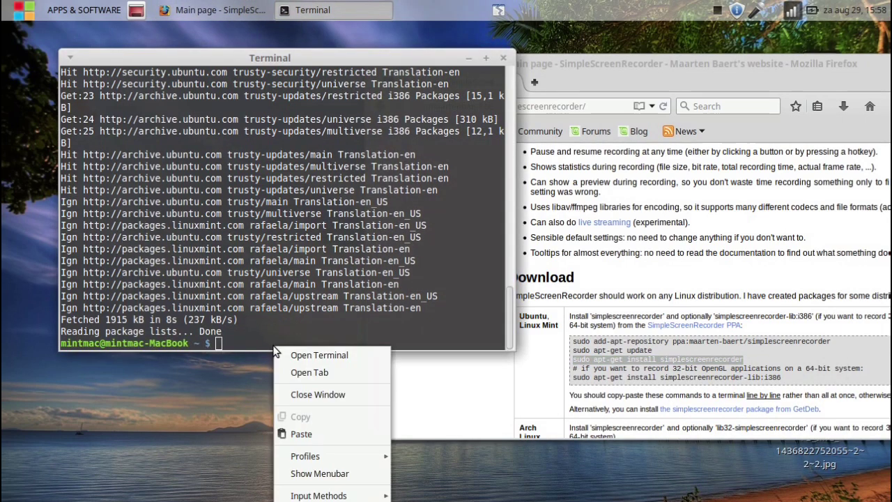
click(299, 432)
key(Return)
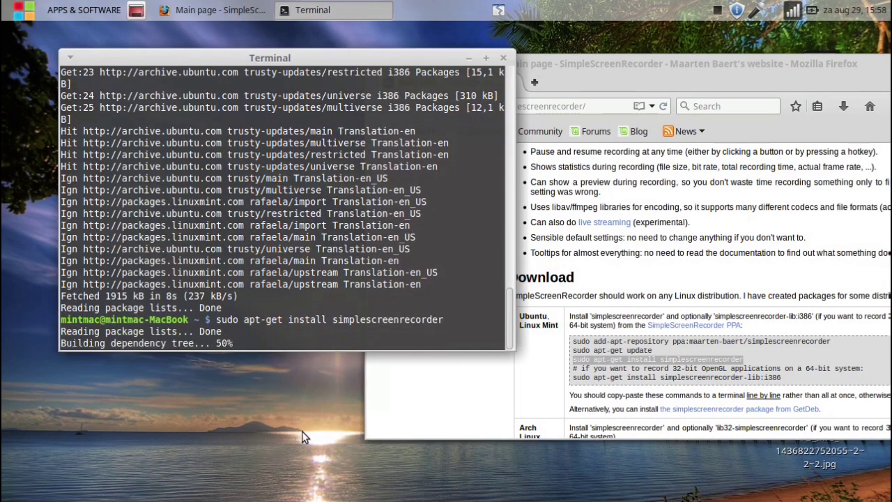
Copy "sudo apt-get install simplescreenrecorder-lib:i386" from the page and return to the terminal to check the installation output
click(683, 380)
triple_click(683, 379)
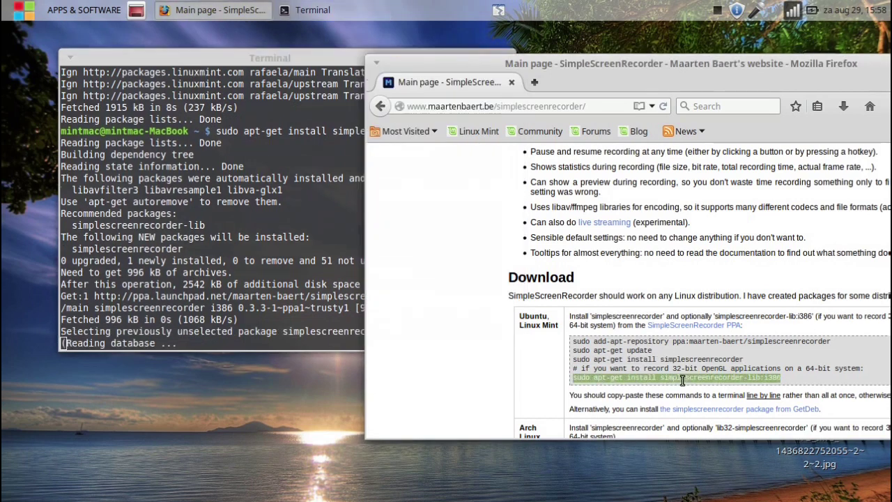
right_click(682, 380)
click(703, 389)
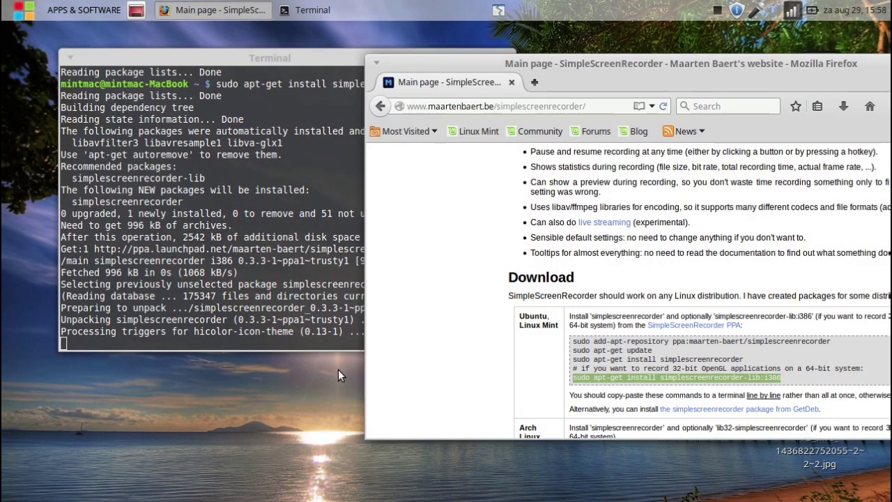
click(253, 343)
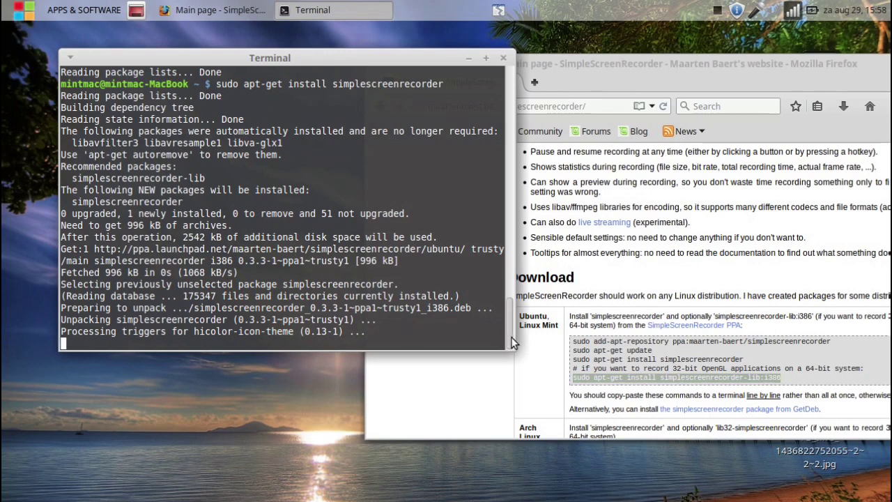
scroll(511, 336, up, 5)
scroll(511, 336, down, 5)
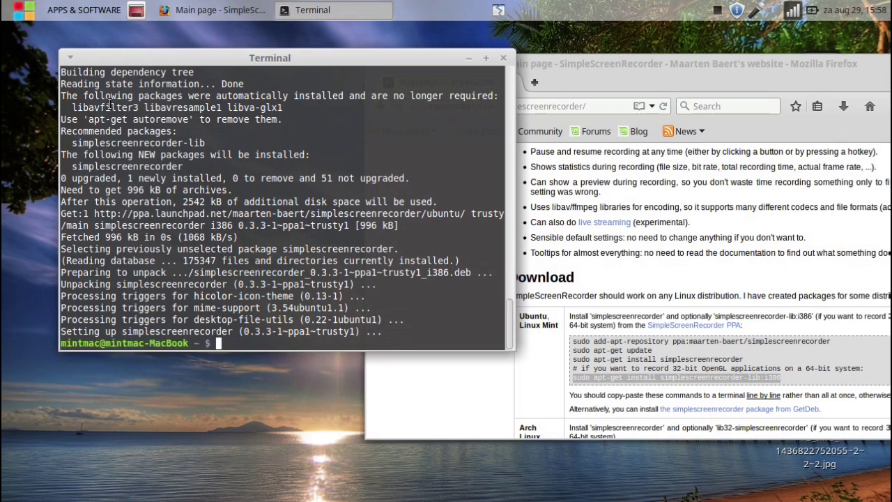
Check the installed Sound & Video applications for SimpleScreenRecorder
click(42, 14)
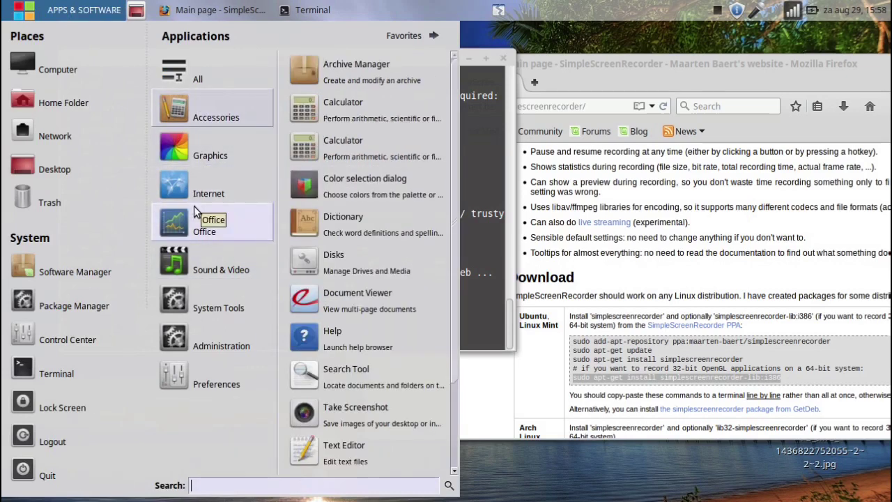
mouse_move(194, 254)
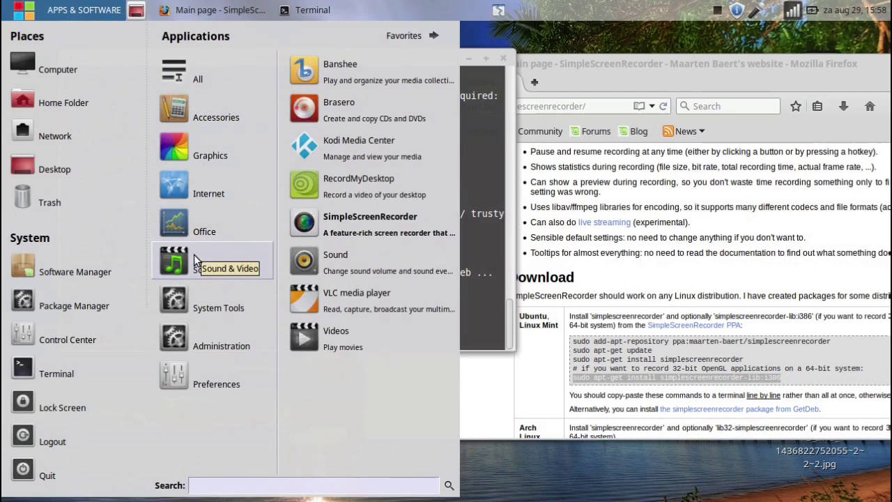
click(342, 234)
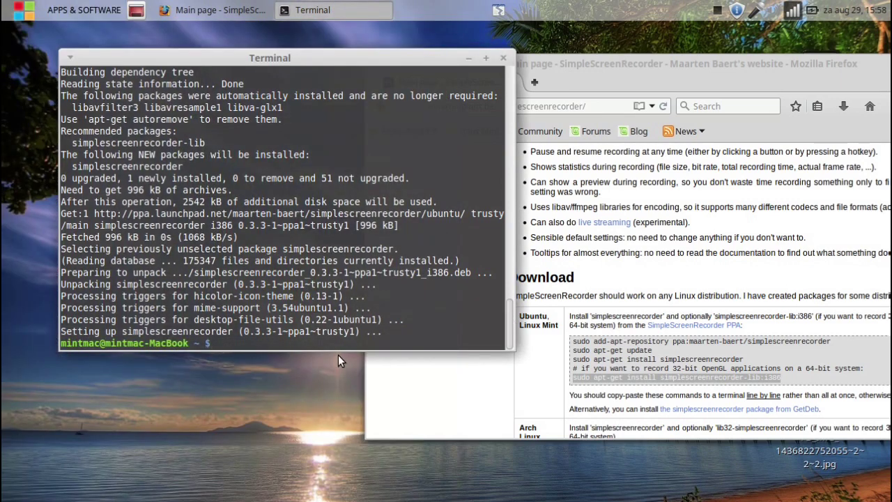
Paste and run "sudo apt-get install simplescreenrecorder-lib:i386" in the terminal, and exit the terminal once the installation finishes
right_click(312, 339)
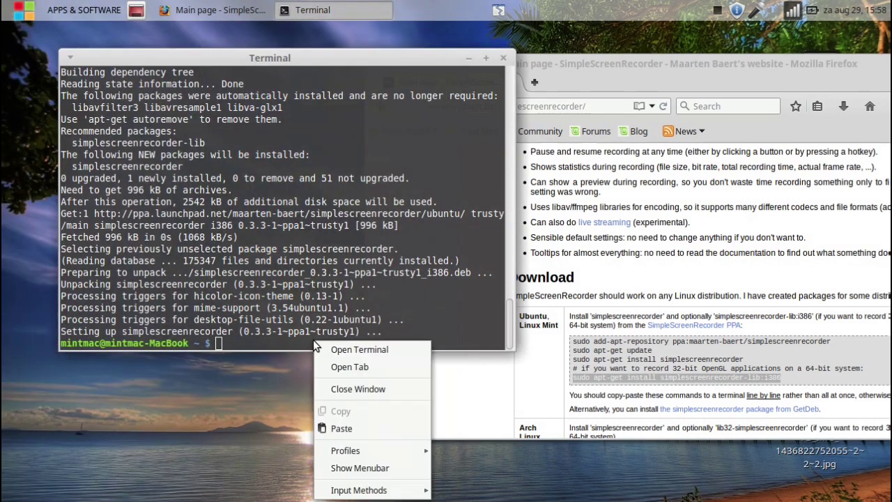
click(341, 434)
key(Return)
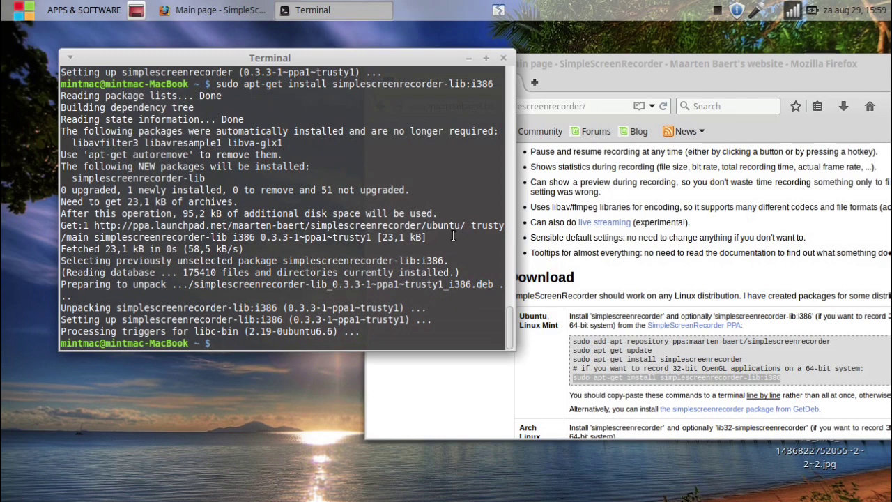
text(exit)
key(Return)
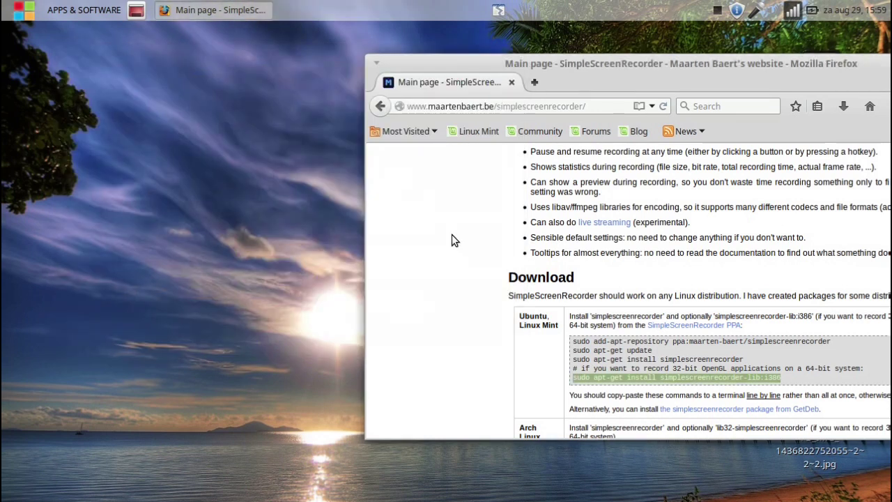
Launch SimpleScreenRecorder from the Sound & Video applications and minimize the browser window behind it
drag(589, 61, 448, 61)
click(19, 14)
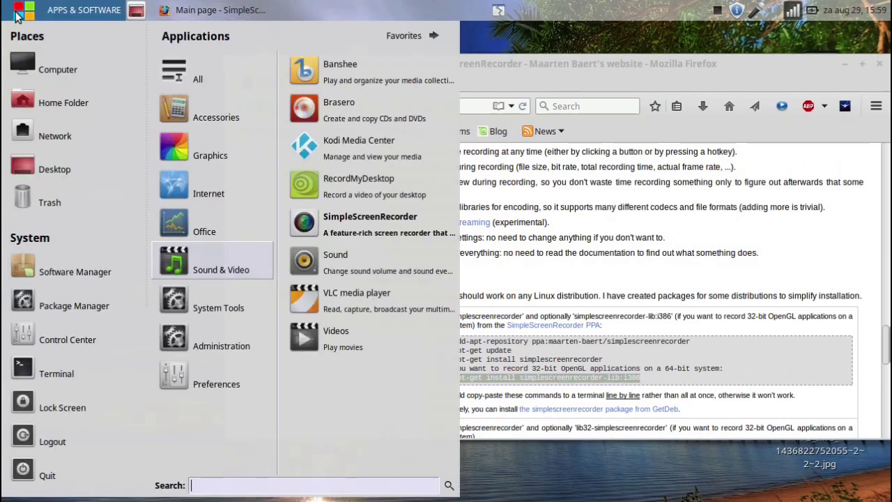
click(322, 221)
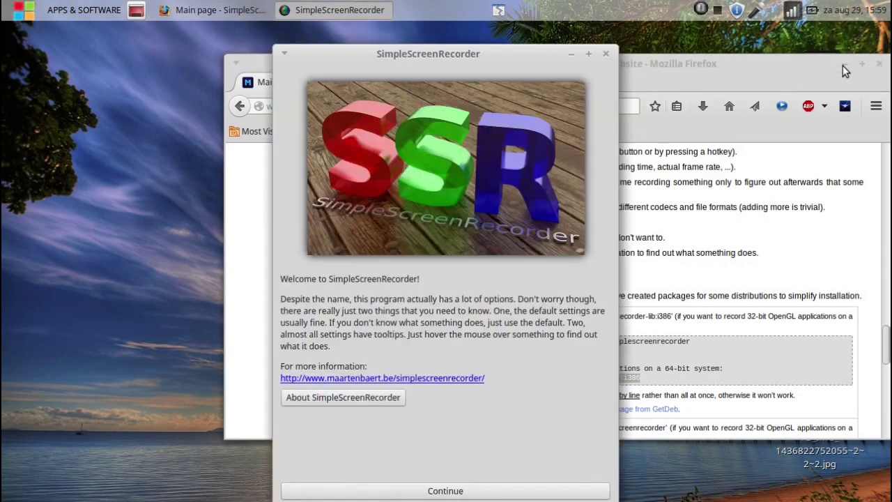
click(842, 64)
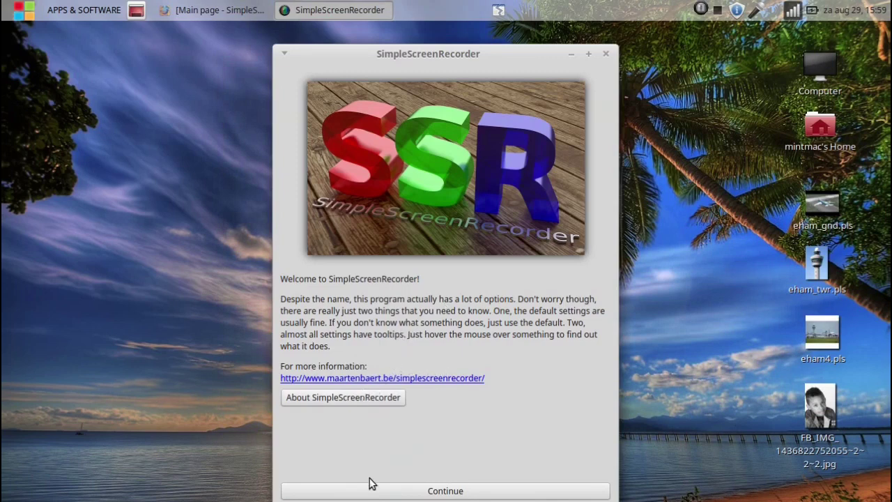
Go to the input settings, set the audio backend to ALSA with the default source, and continue to the output settings
click(388, 491)
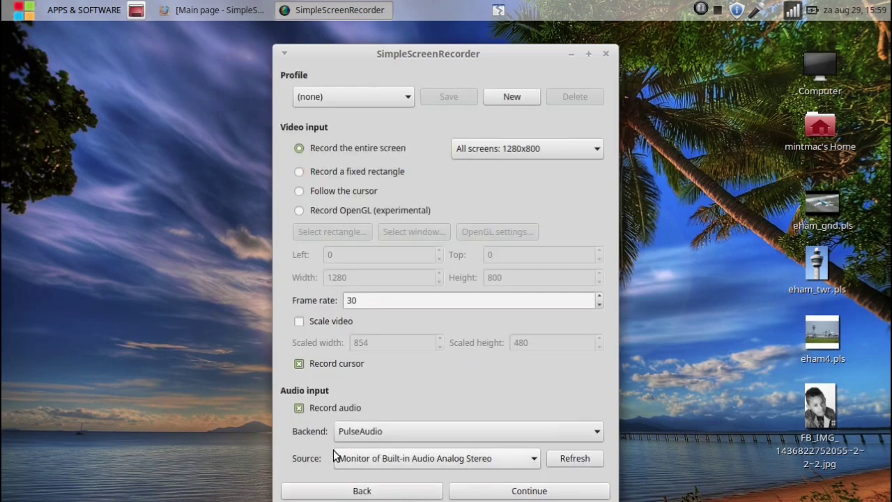
click(446, 432)
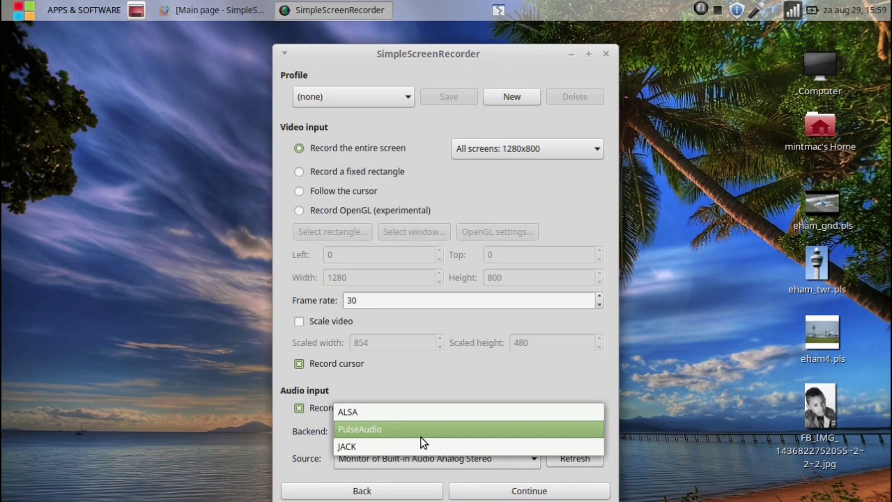
click(421, 411)
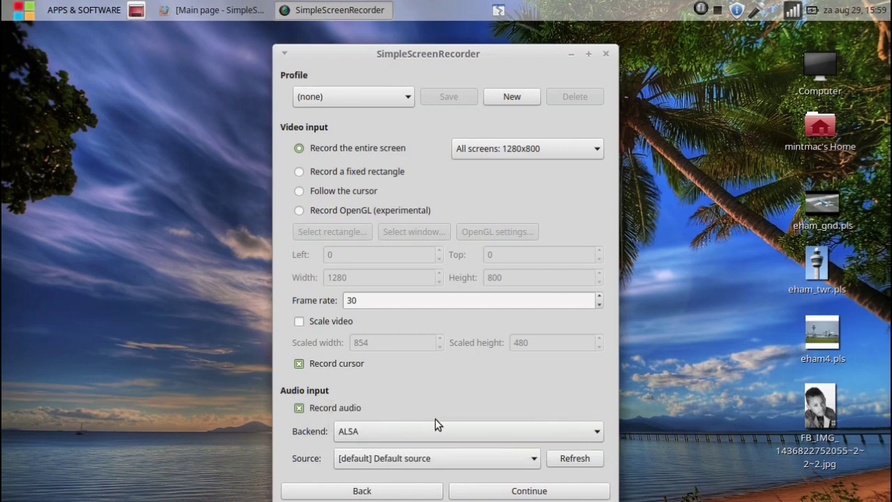
click(507, 459)
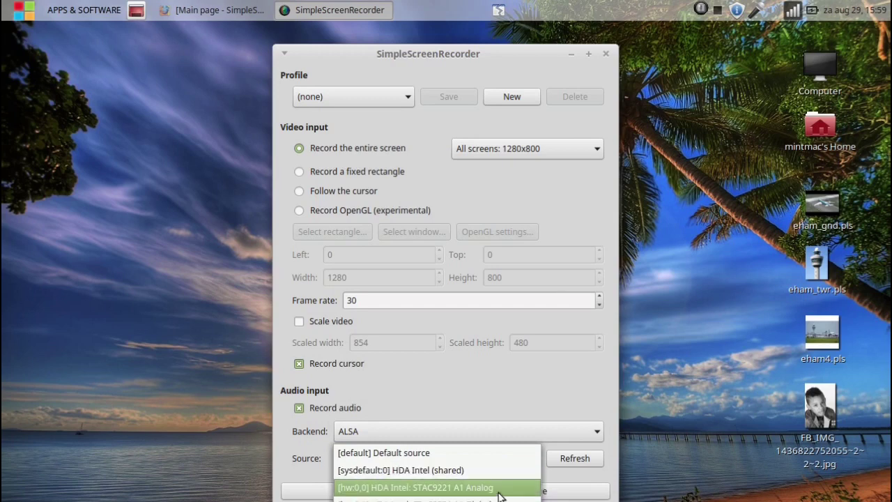
click(487, 454)
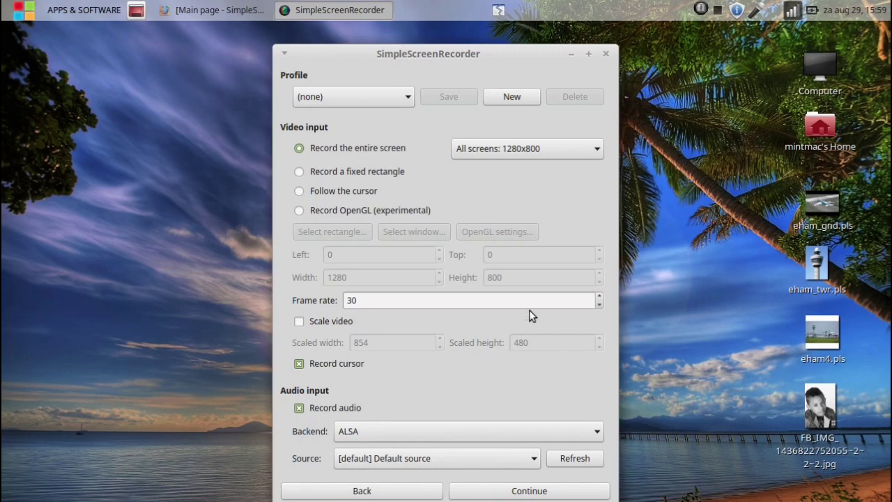
click(531, 491)
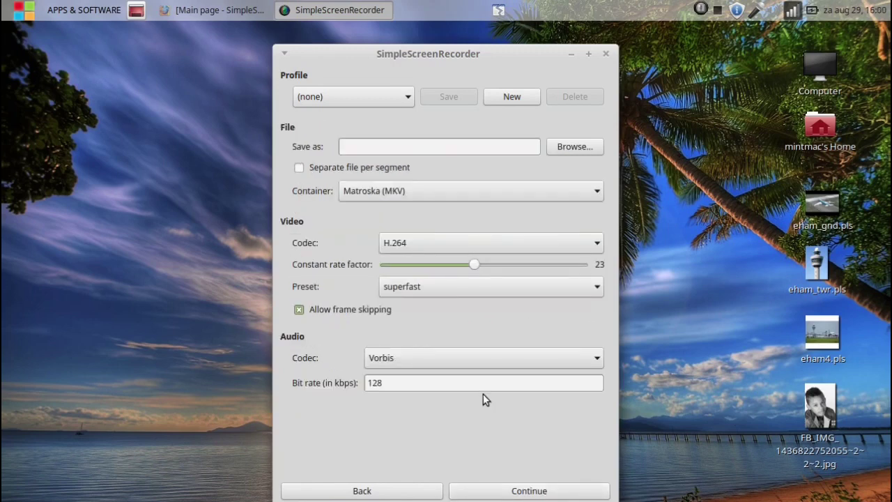
Set the recording to be saved as "Testing ssr" in the Videos folder
click(568, 151)
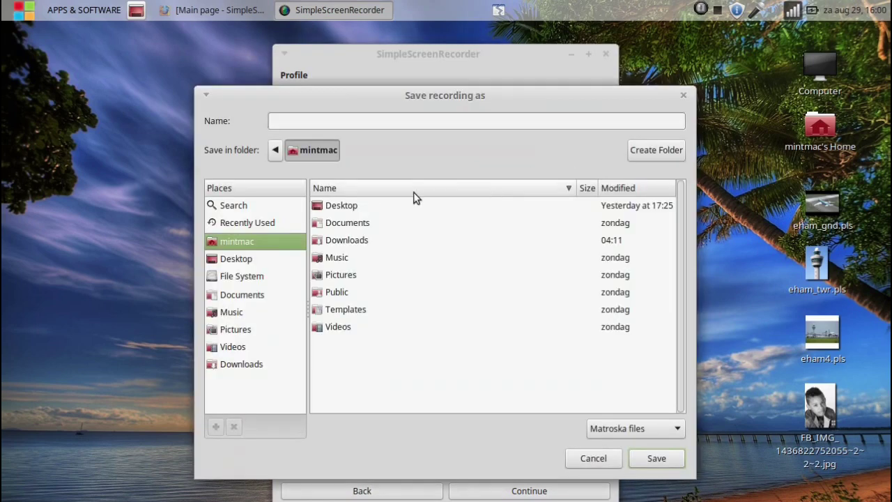
double_click(337, 327)
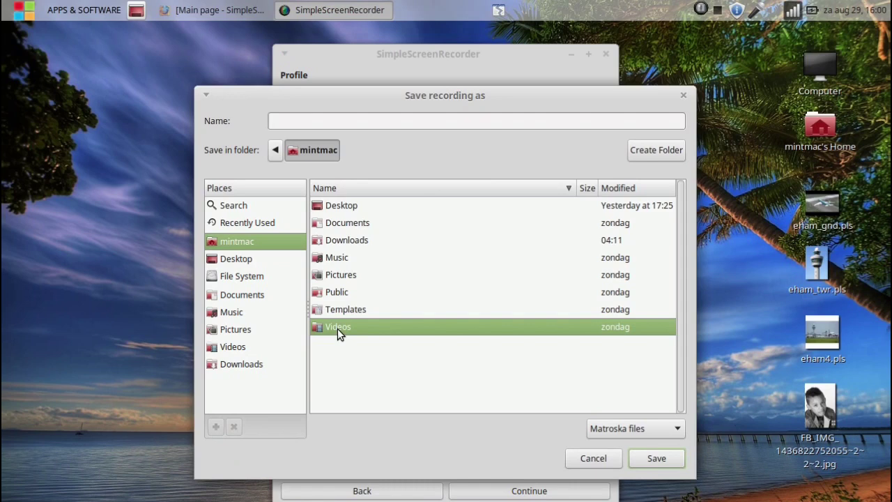
click(655, 458)
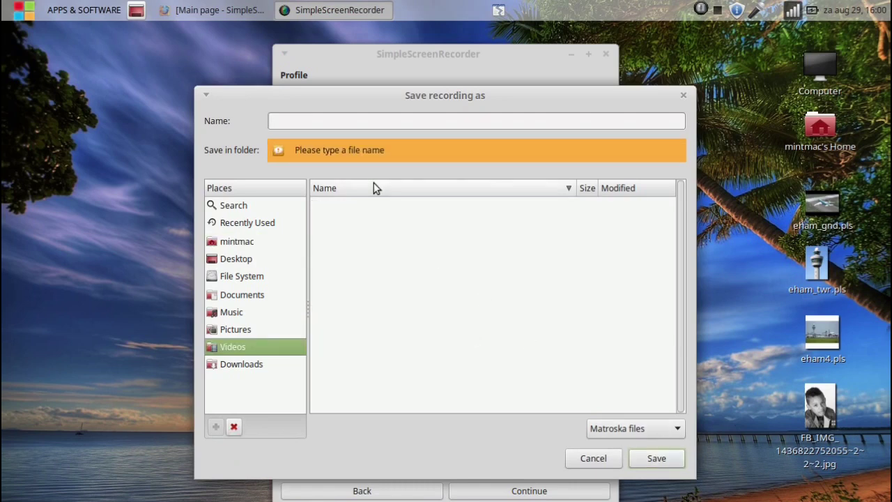
text(Testing ssr)
click(674, 458)
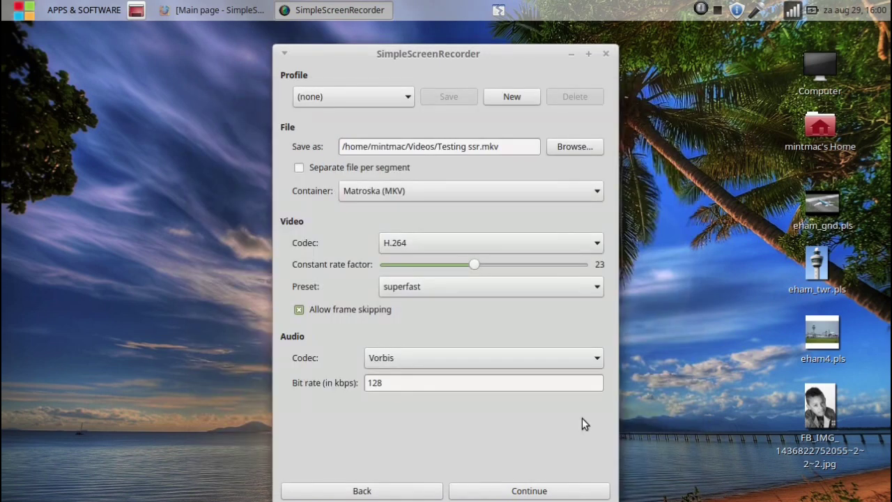
click(523, 361)
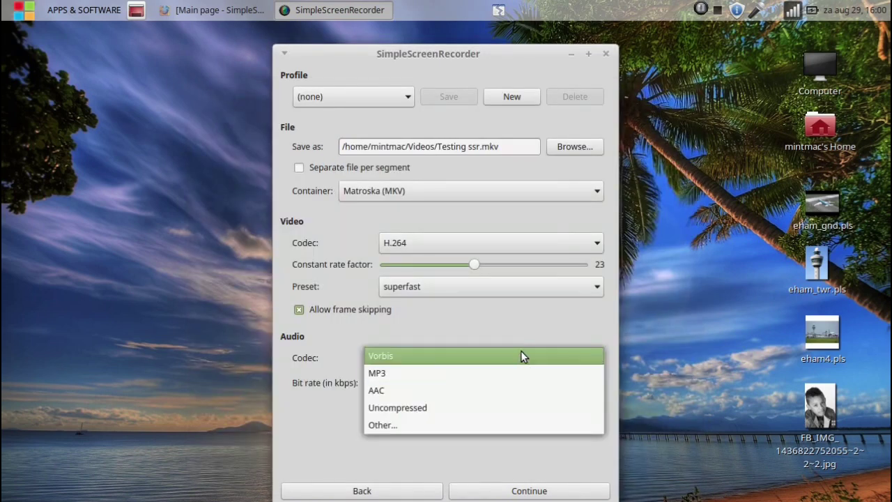
click(520, 353)
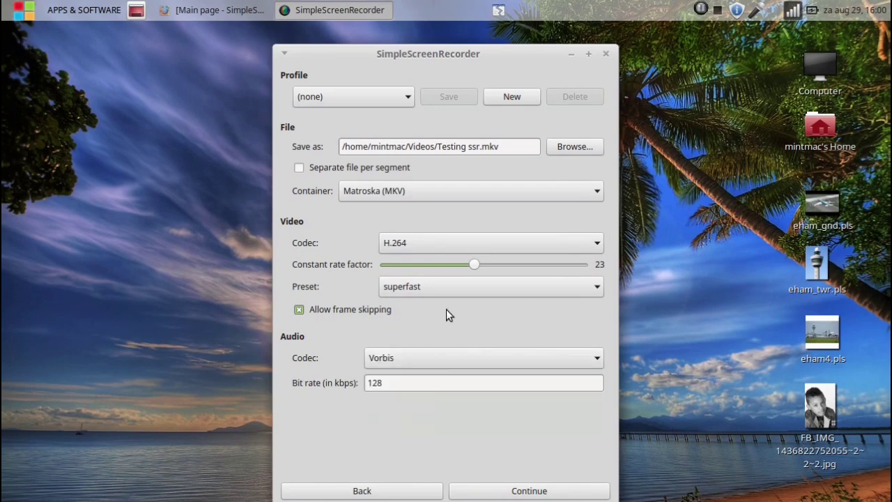
click(463, 196)
click(464, 206)
click(457, 184)
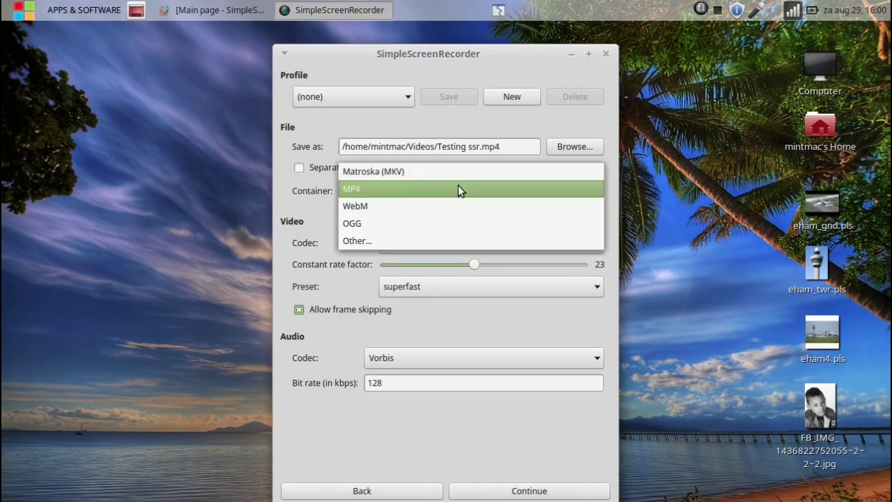
click(460, 173)
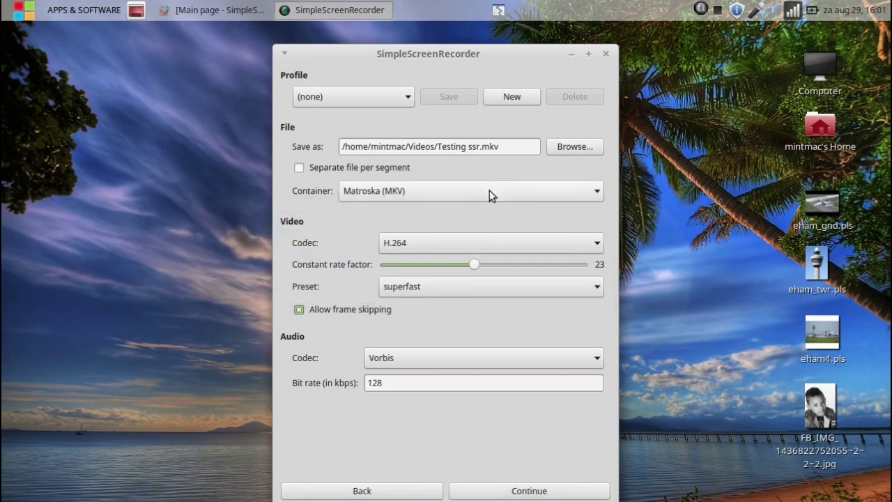
Set the output container to MP4 and continue to the recording page
click(489, 190)
click(476, 204)
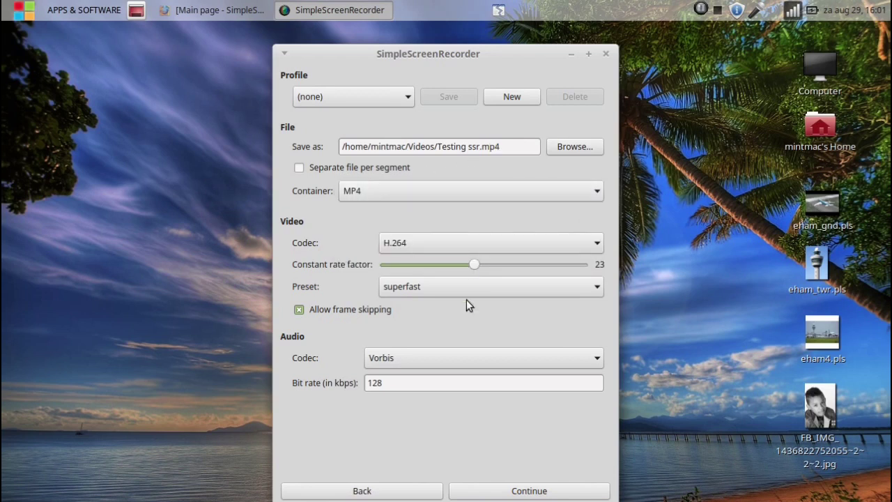
click(497, 490)
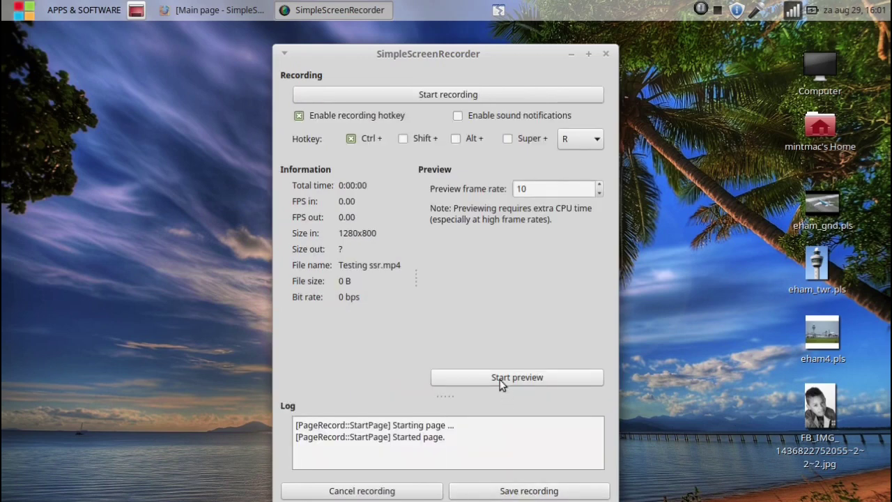
Record the screen for about 15 seconds or slightly longer, save the recording, and return to the start screen
click(477, 93)
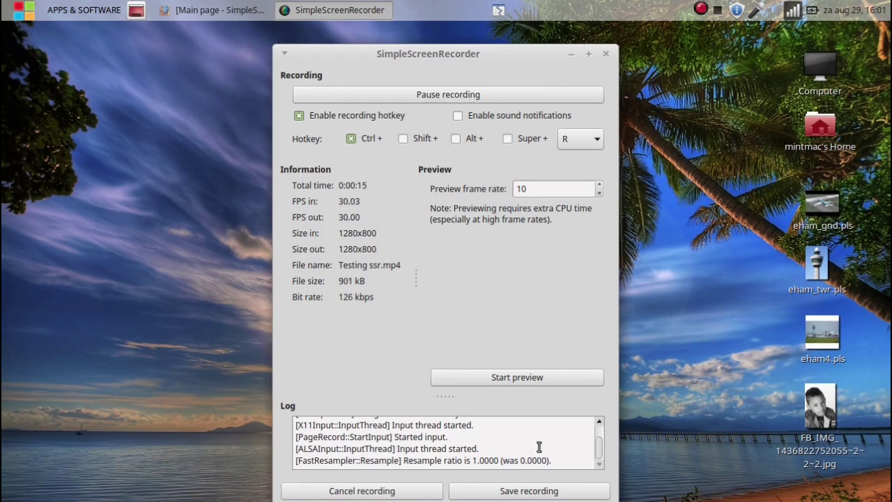
click(535, 492)
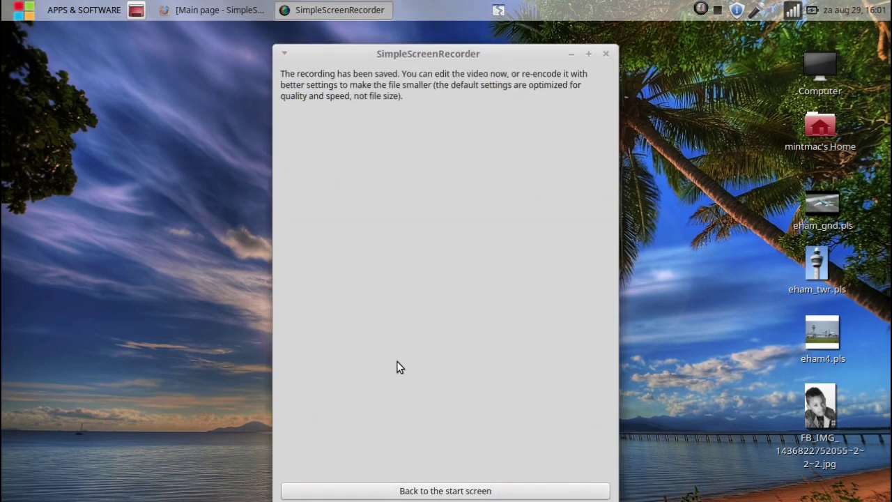
click(464, 489)
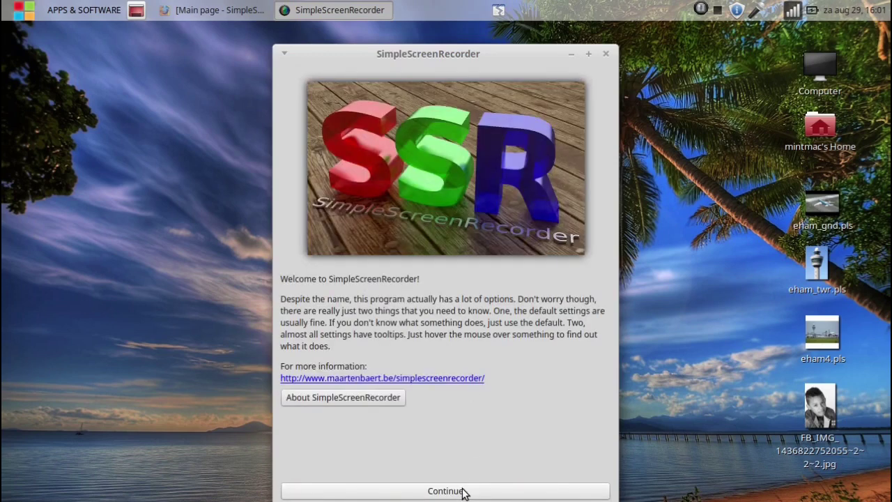
Minimize SimpleScreenRecorder and open the Videos folder of the home directory in the file manager
click(574, 54)
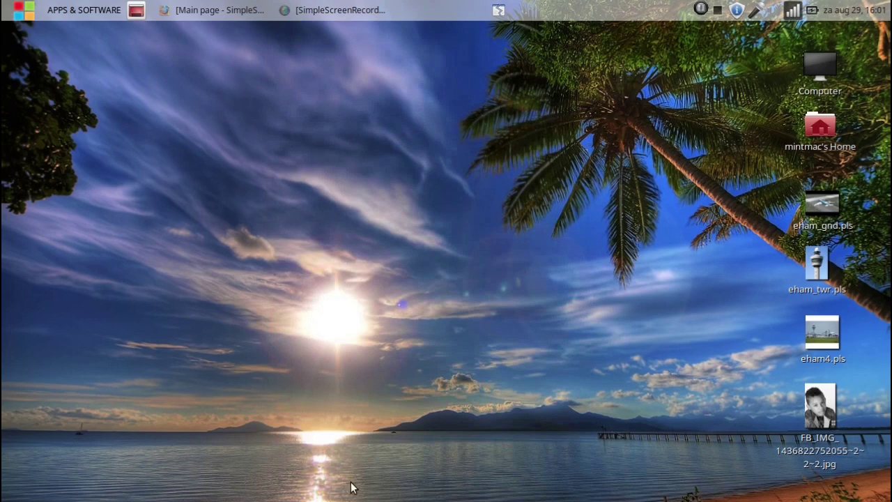
key(super+e)
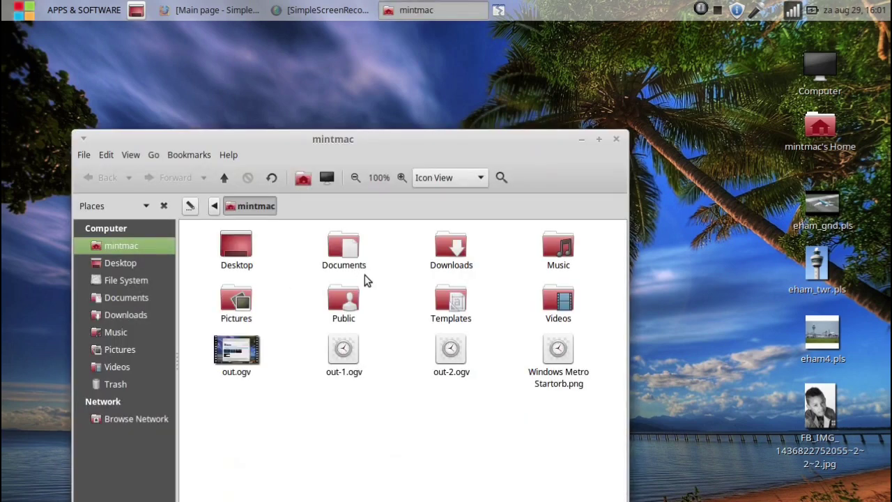
click(568, 313)
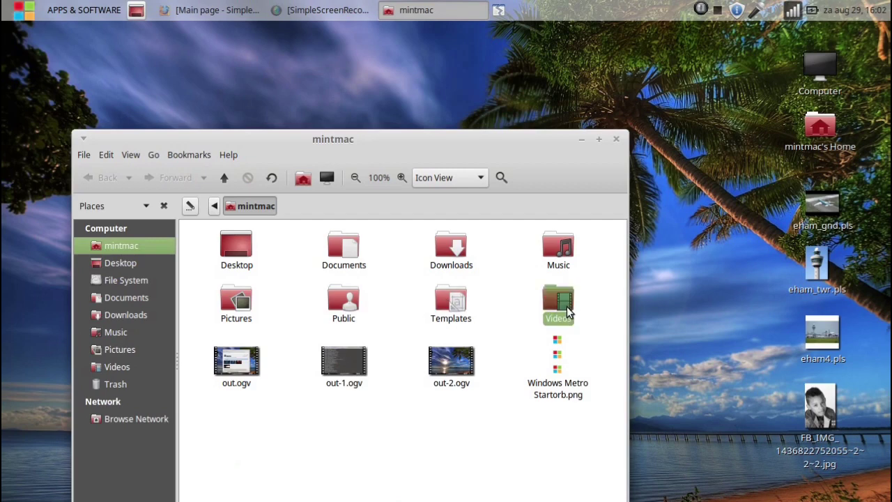
double_click(568, 313)
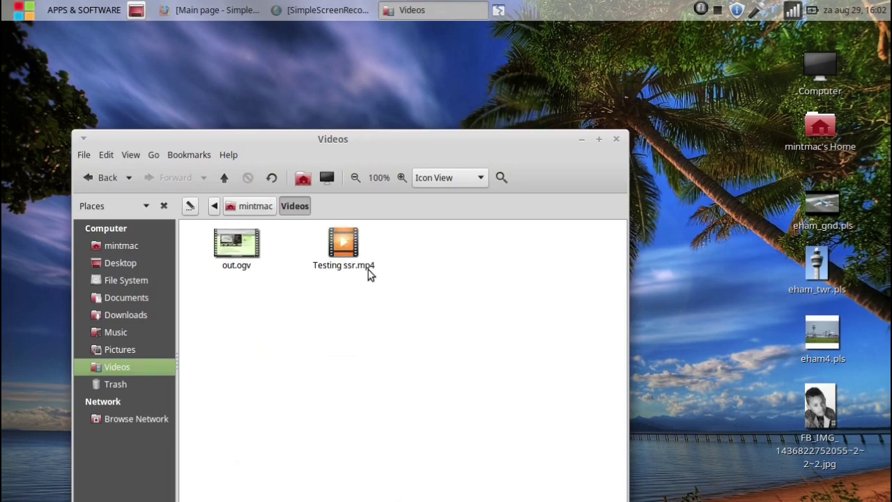
Try to play "Testing ssr.mp4" from the Videos folder, and close the video player
click(348, 259)
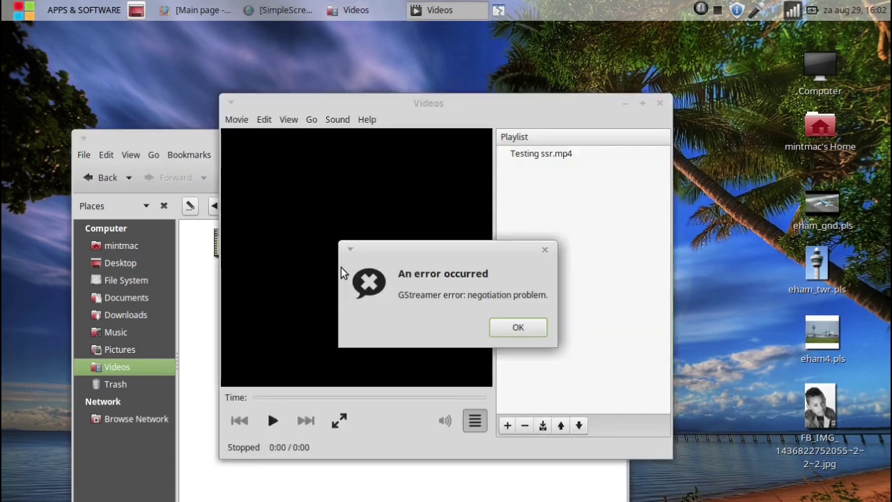
click(533, 328)
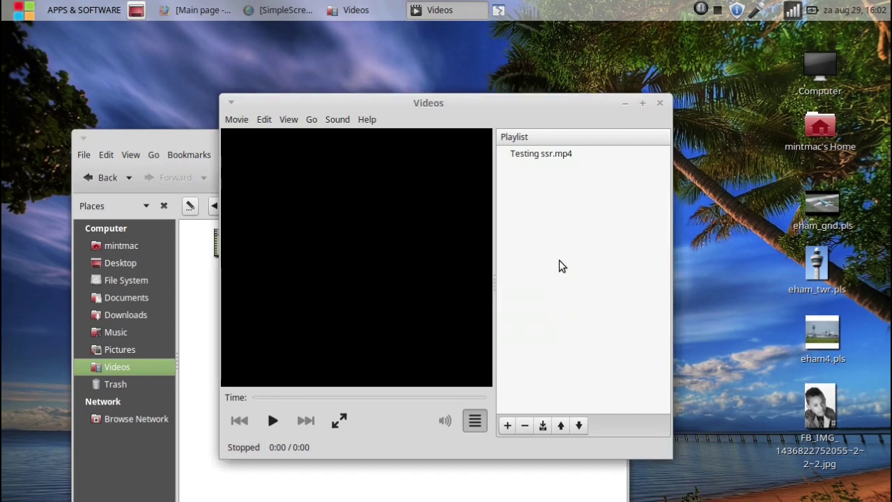
click(659, 103)
click(440, 299)
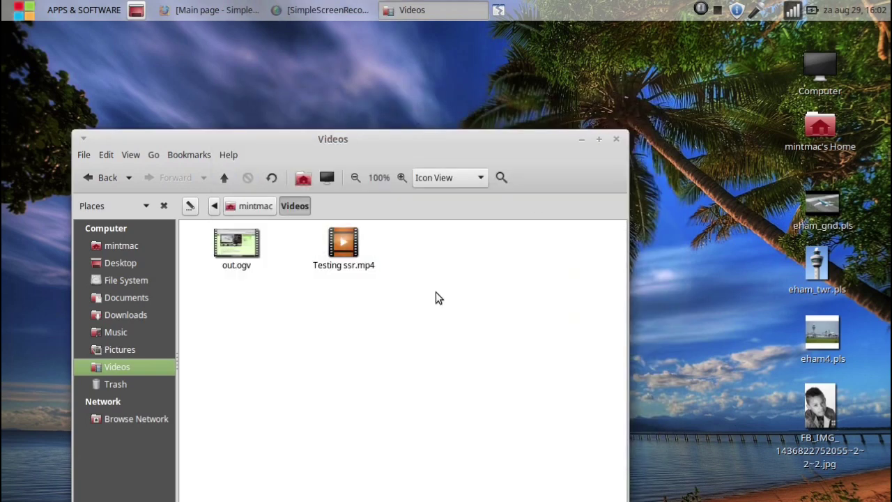
Return to SimpleScreenRecorder, set the output container to Matroska (MKV), and continue to the recording page
drag(388, 144, 410, 60)
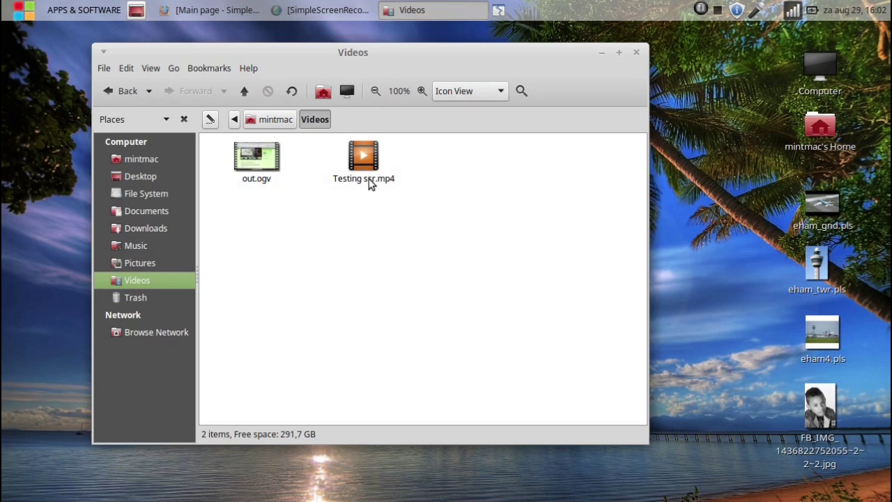
click(326, 10)
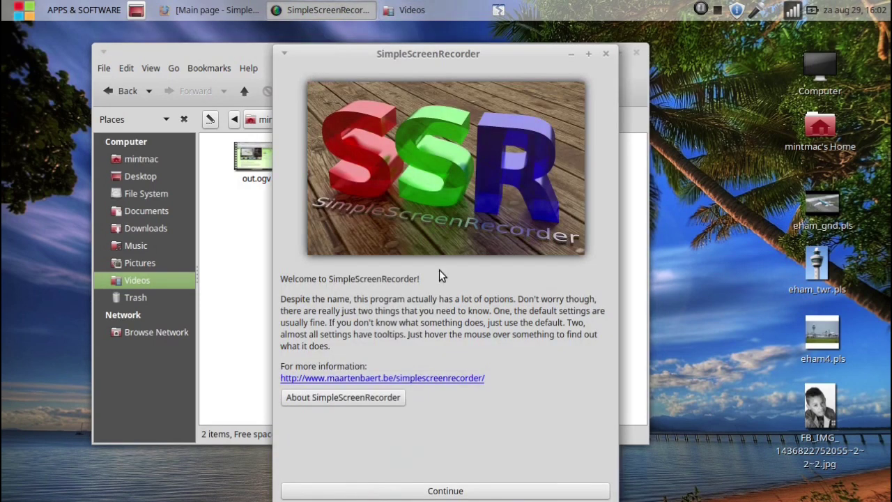
click(430, 495)
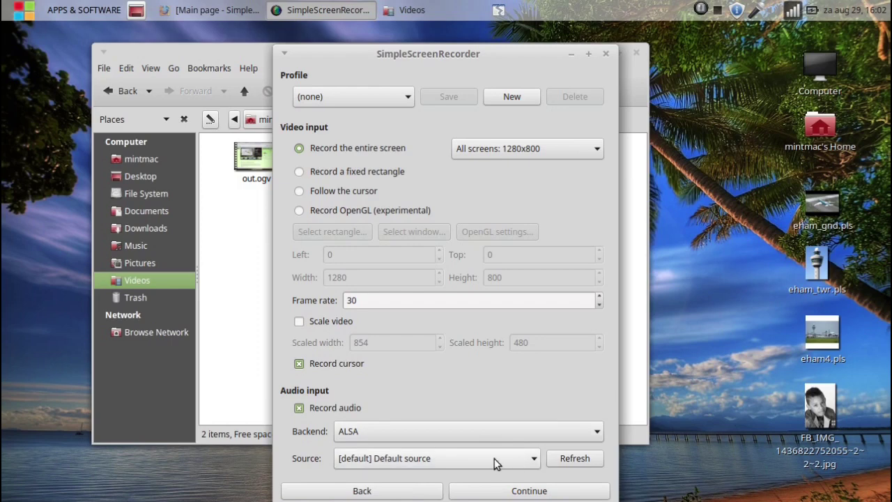
click(529, 491)
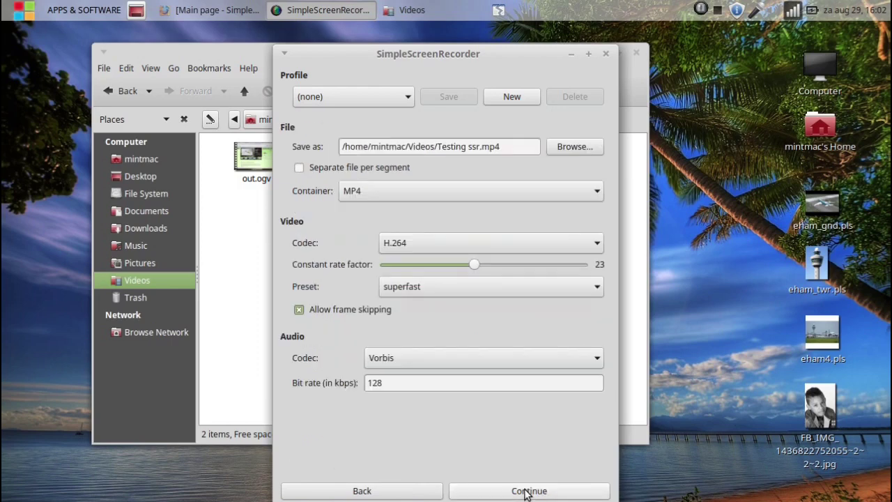
click(499, 189)
click(500, 171)
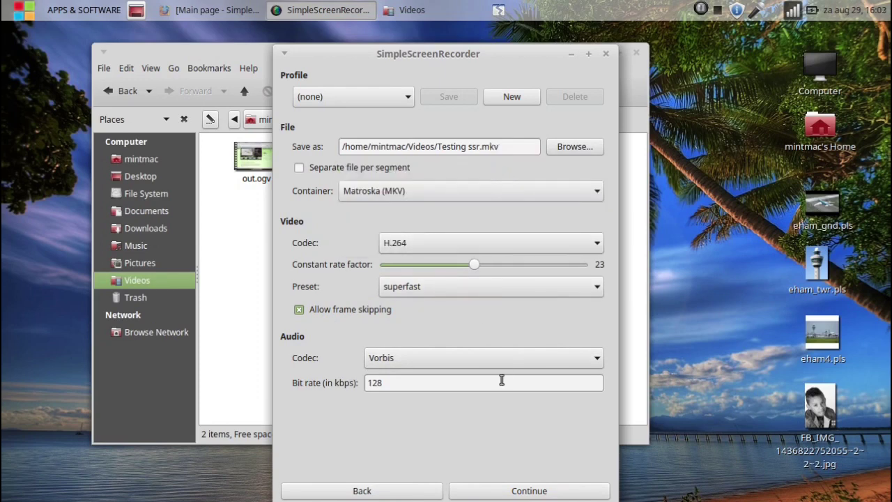
click(515, 490)
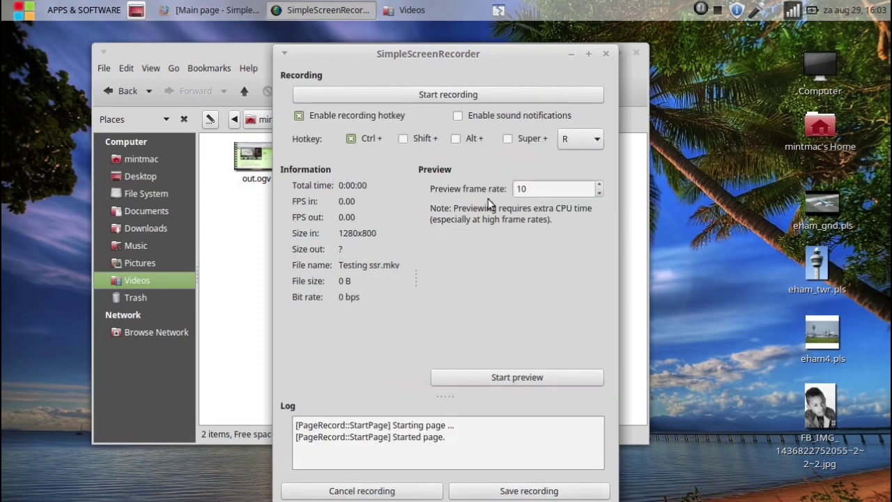
Record the screen for about 21 seconds, save the recording as "Testing ssr.mkv", and return to the start screen
click(485, 96)
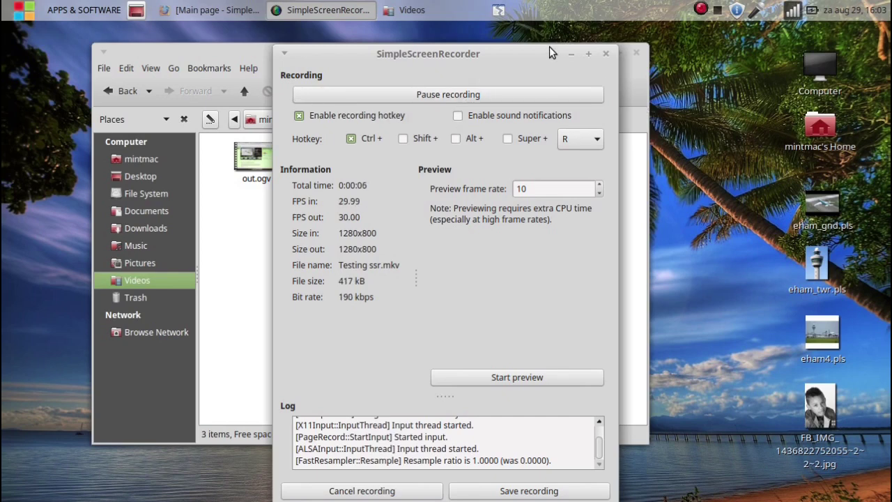
drag(549, 46, 706, 78)
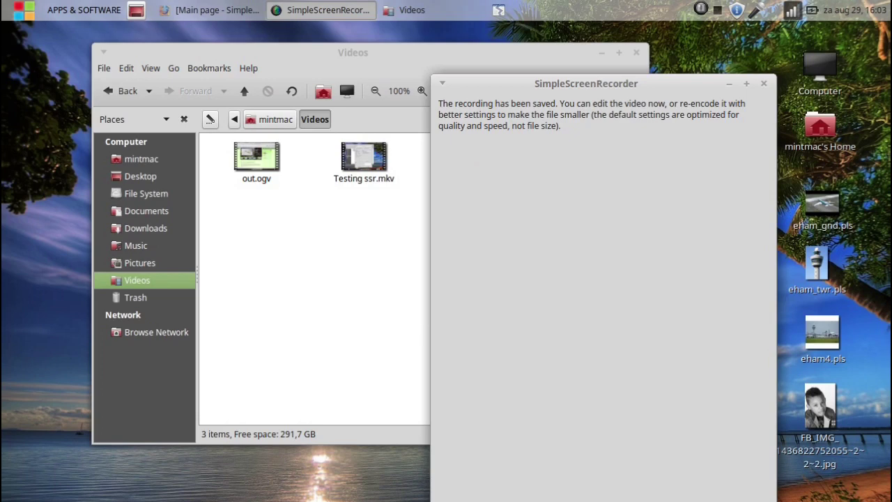
click(611, 501)
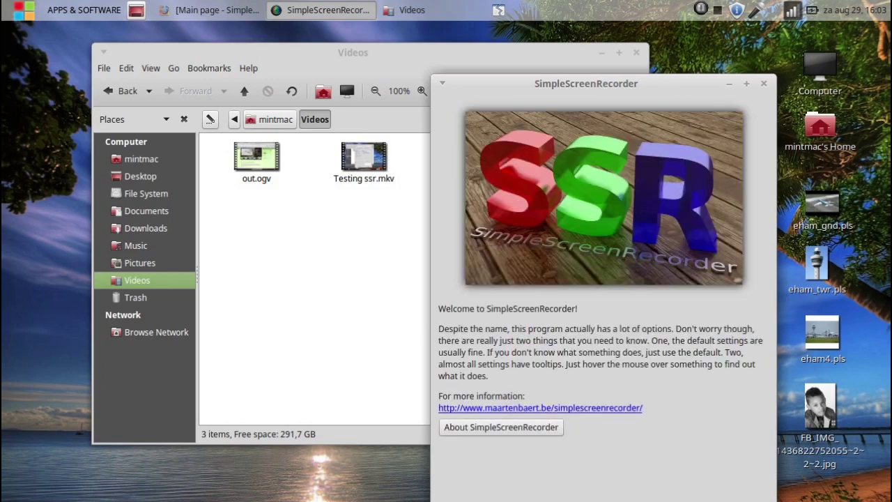
Play "Testing ssr.mkv" from the Videos folder, check the playback volume, and close the video player
click(367, 159)
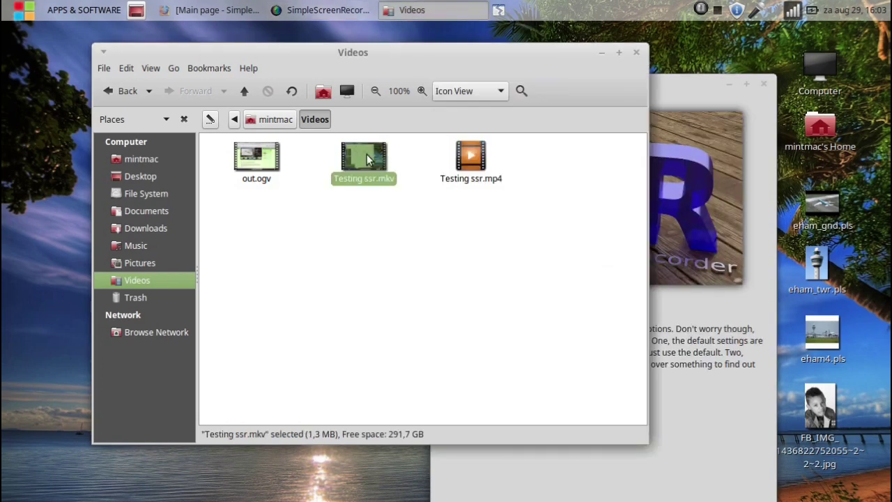
double_click(366, 157)
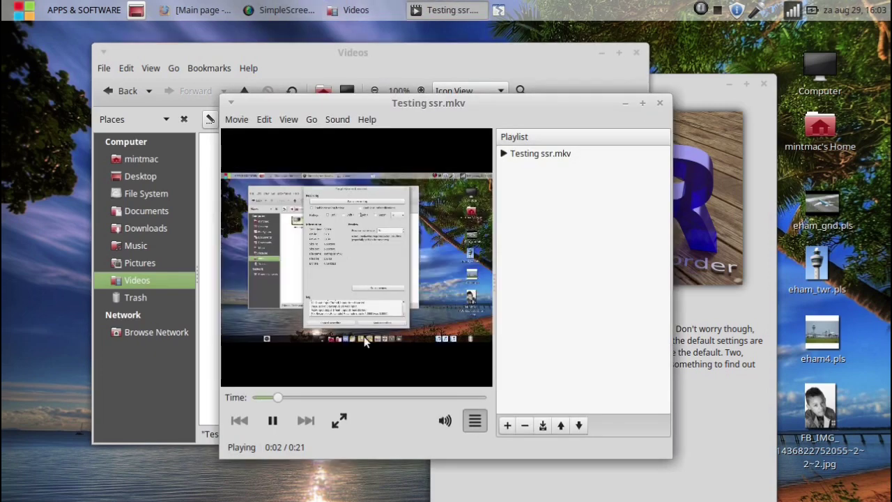
click(444, 421)
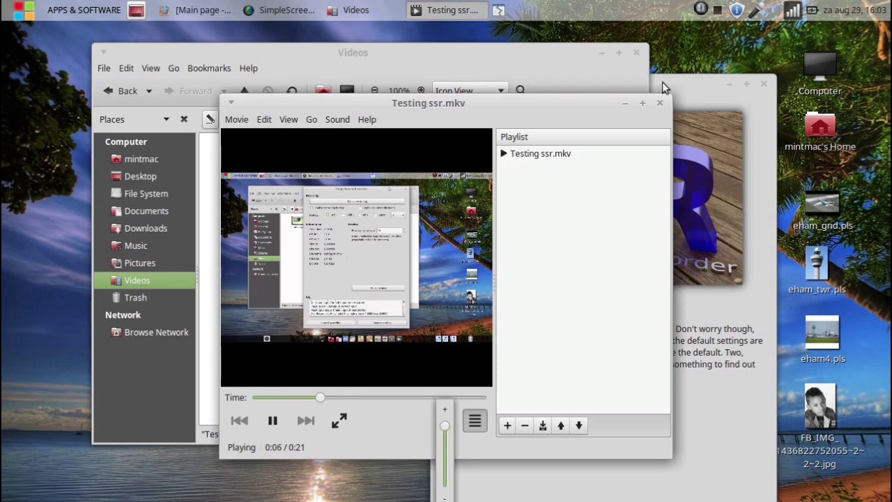
click(659, 111)
click(659, 105)
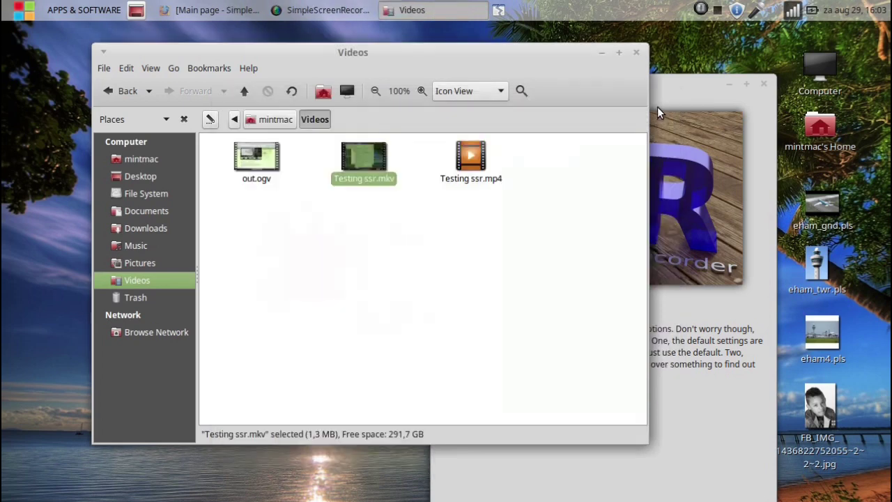
Go back to SimpleScreenRecorder's input settings, set the audio backend to PulseAudio, and continue to the output settings
click(598, 364)
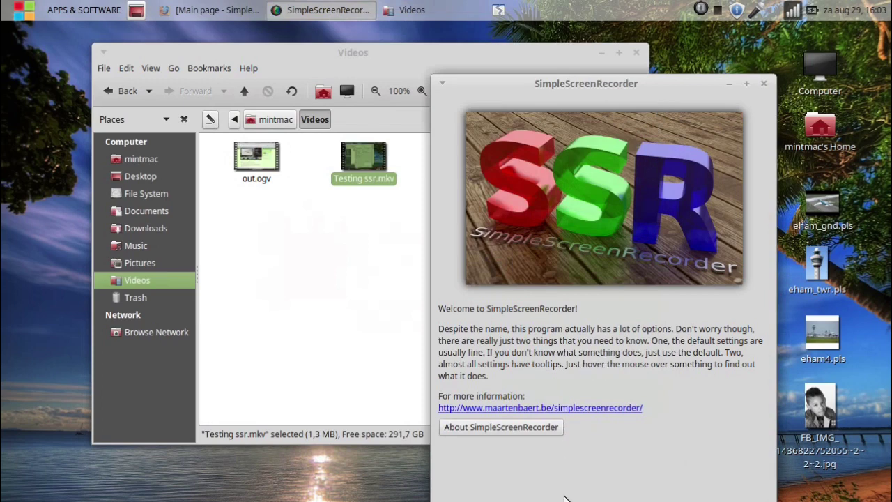
key(Return)
click(561, 462)
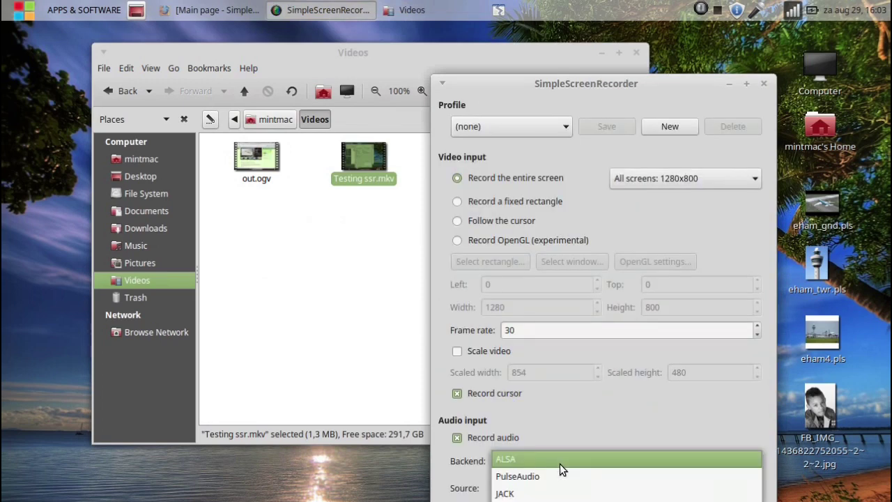
click(559, 476)
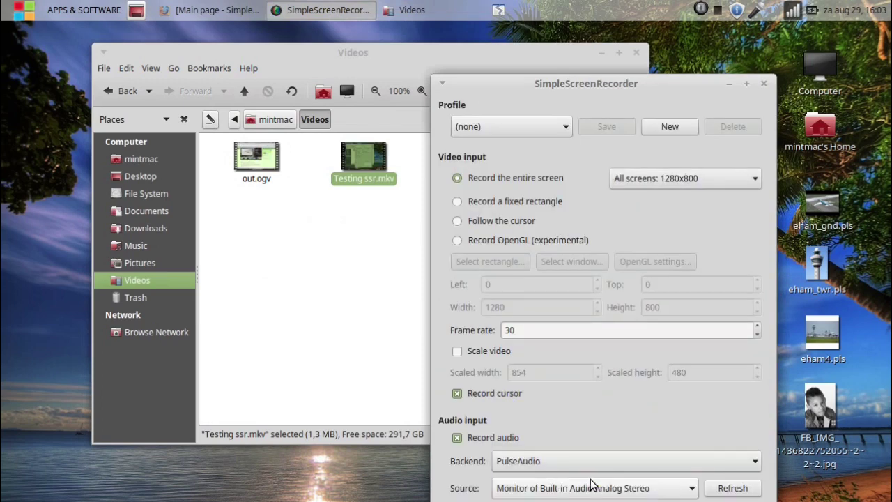
key(Return)
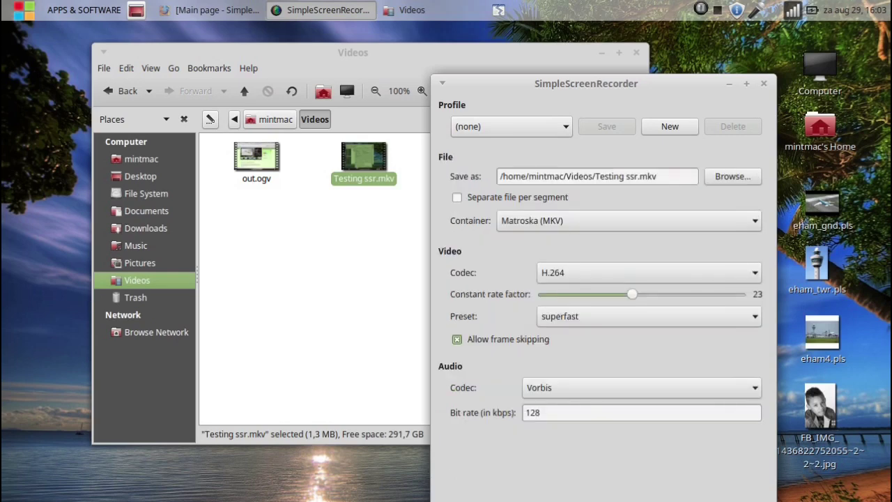
Overwrite "Testing ssr.mkv" with a new screen recording of about 10 seconds and save it
key(Return)
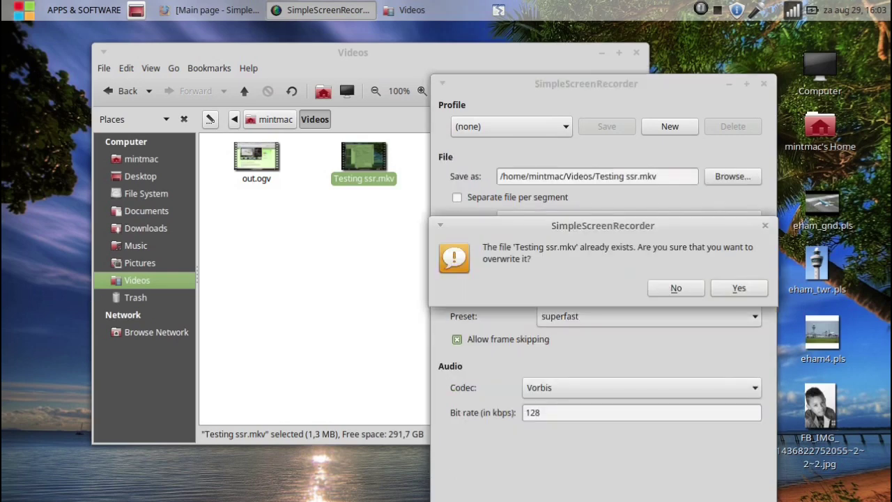
click(742, 286)
click(669, 131)
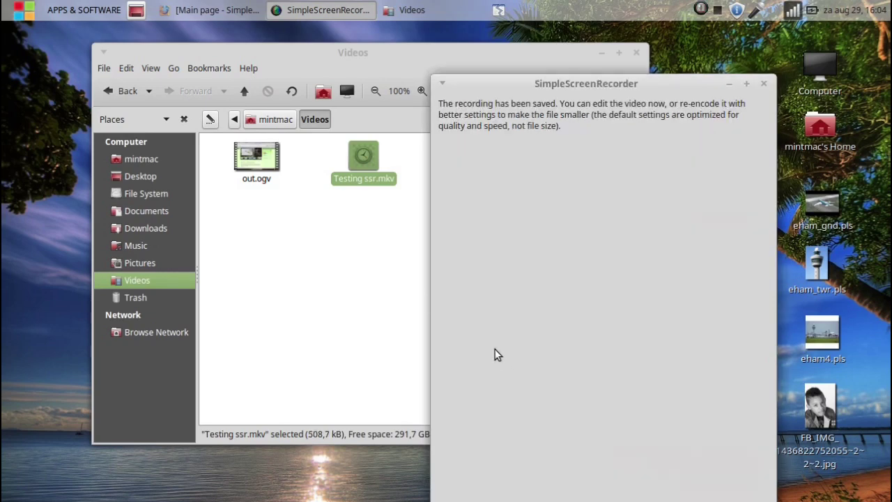
Play the new "Testing ssr.mkv" from the Videos folder, check its sound volume, and close the player
click(355, 262)
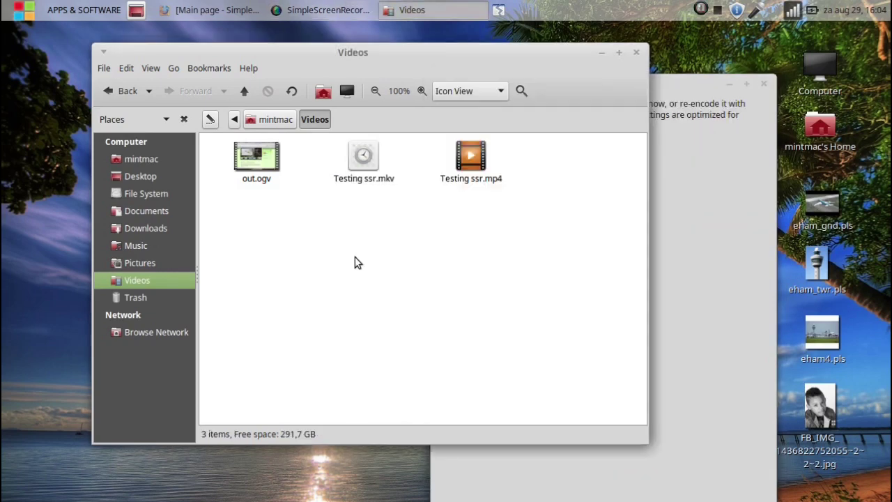
click(357, 163)
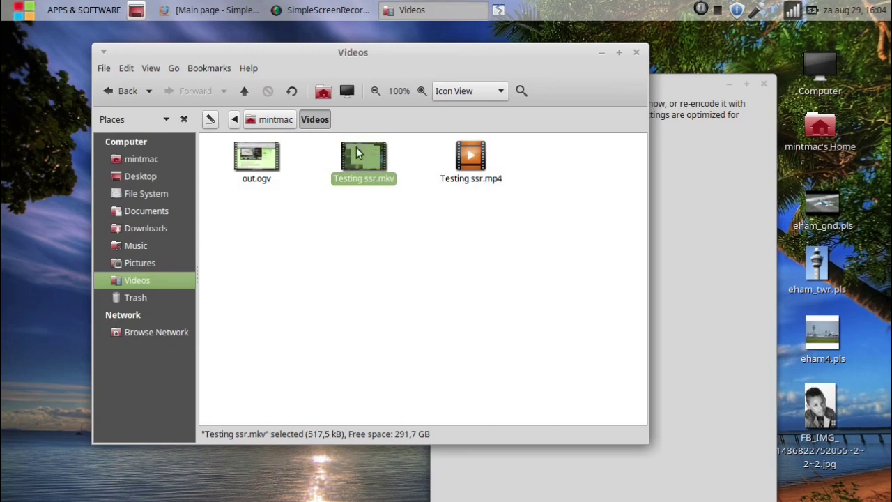
double_click(336, 179)
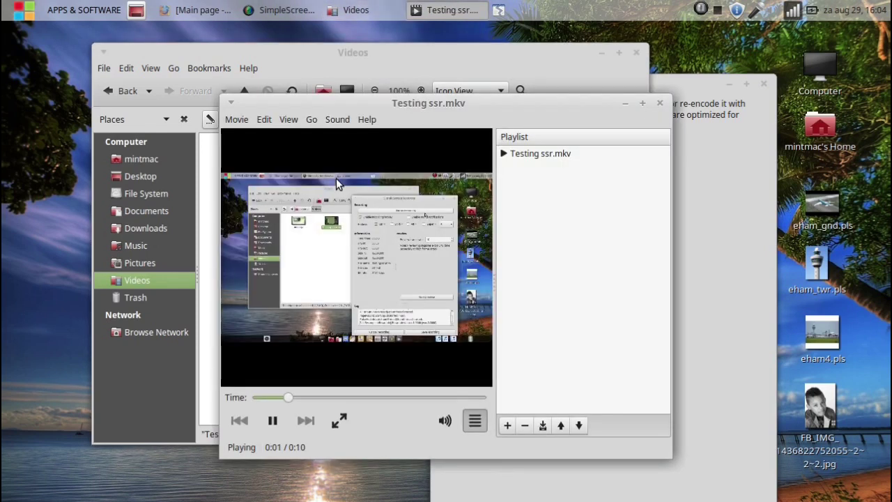
click(446, 422)
click(533, 243)
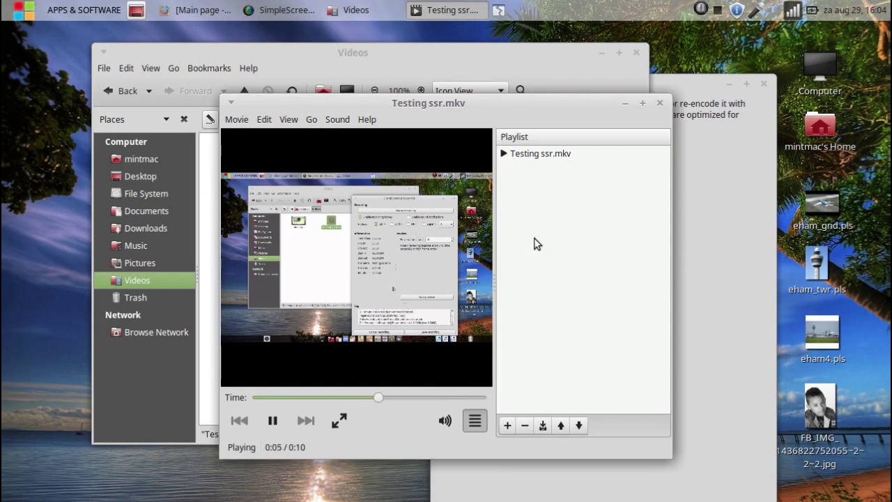
click(659, 104)
Return to SimpleScreenRecorder's input settings and set the audio source to Built-in Audio Analog Stereo
click(710, 400)
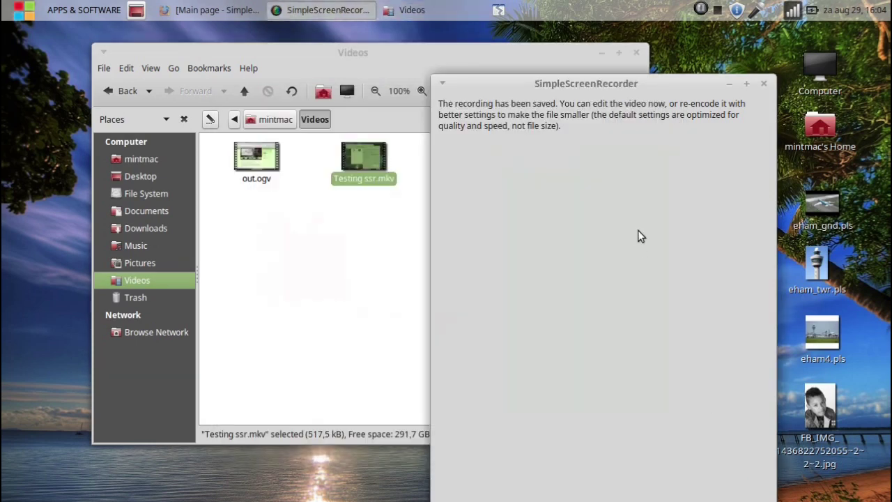
drag(605, 91, 549, 41)
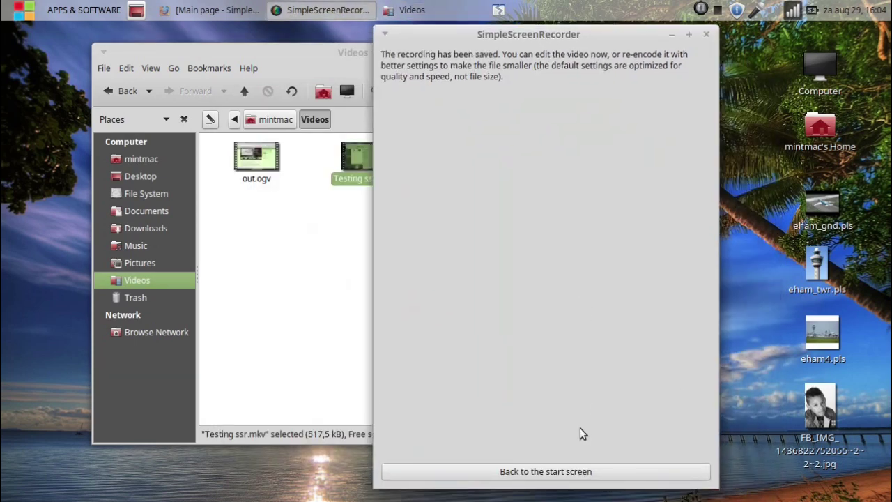
click(572, 479)
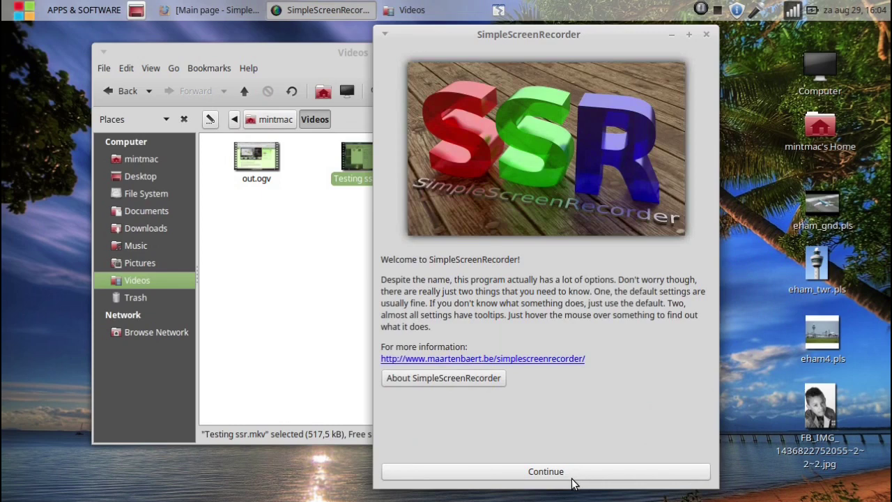
click(532, 472)
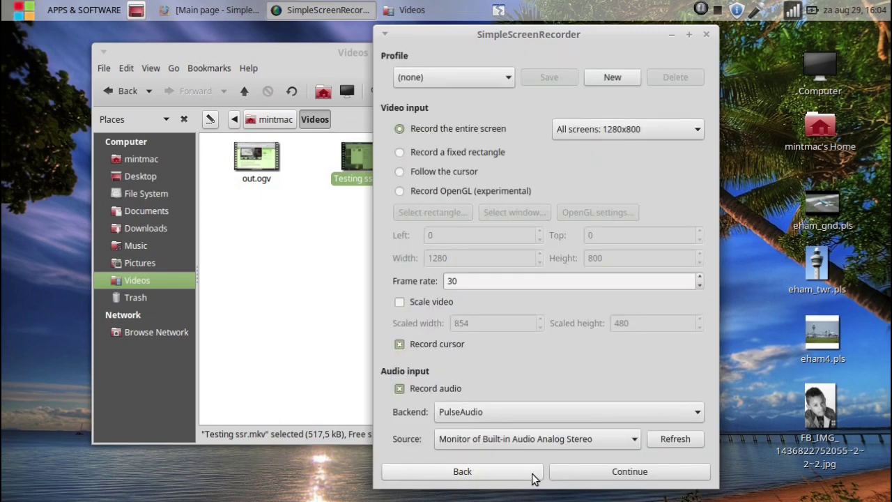
click(529, 438)
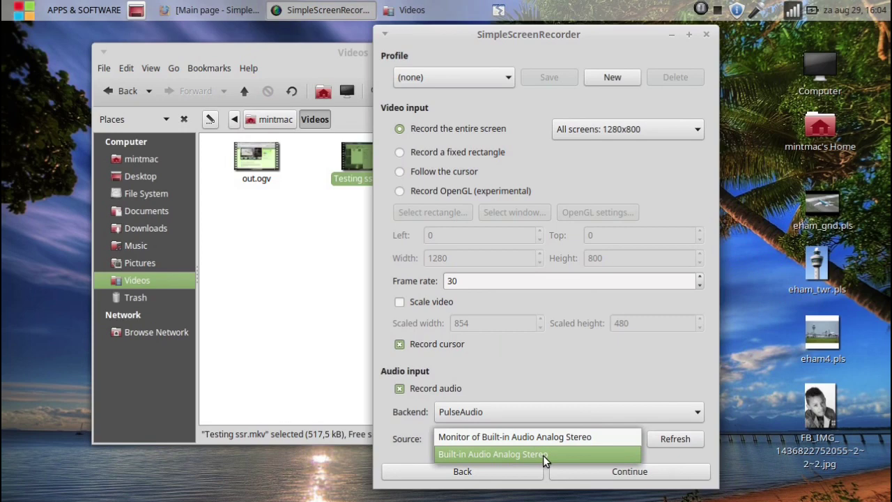
click(543, 454)
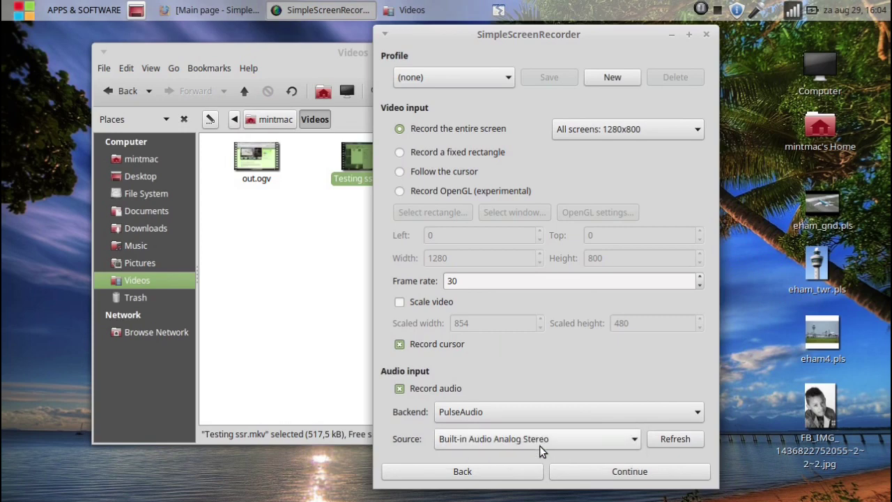
Continue to the recording page, allow "Testing ssr.mkv" to be overwritten, and start a new recording
click(653, 478)
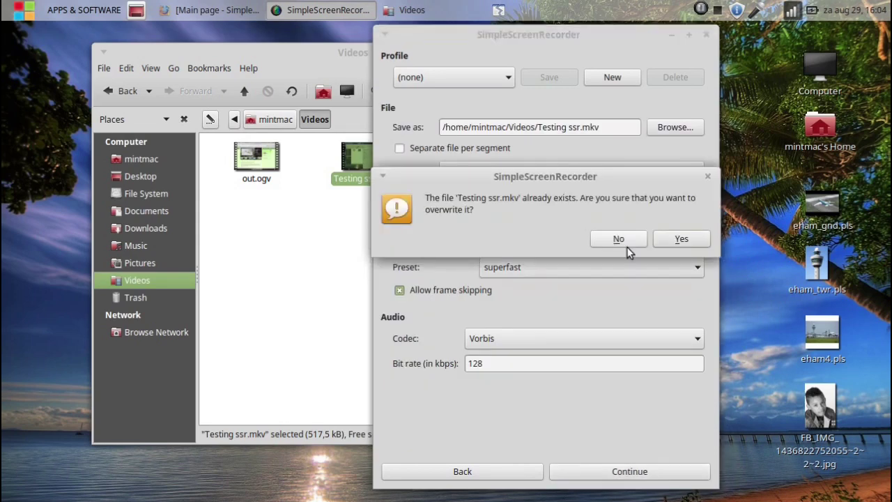
click(669, 246)
click(606, 74)
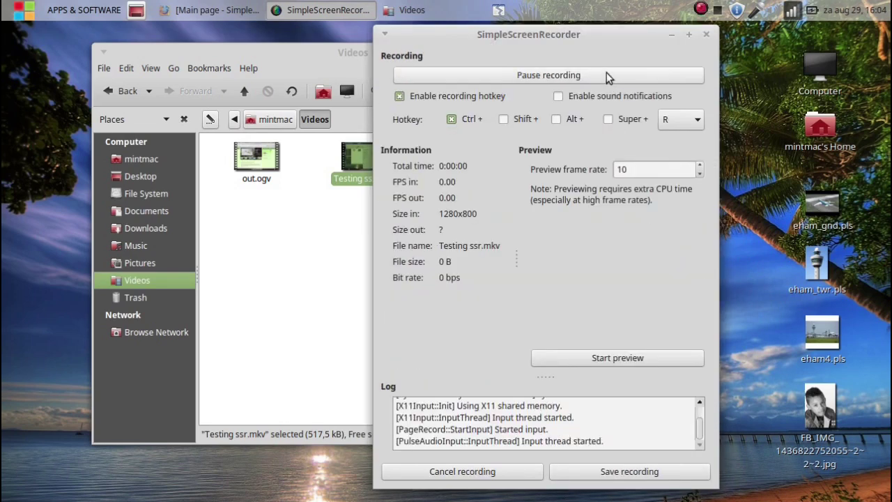